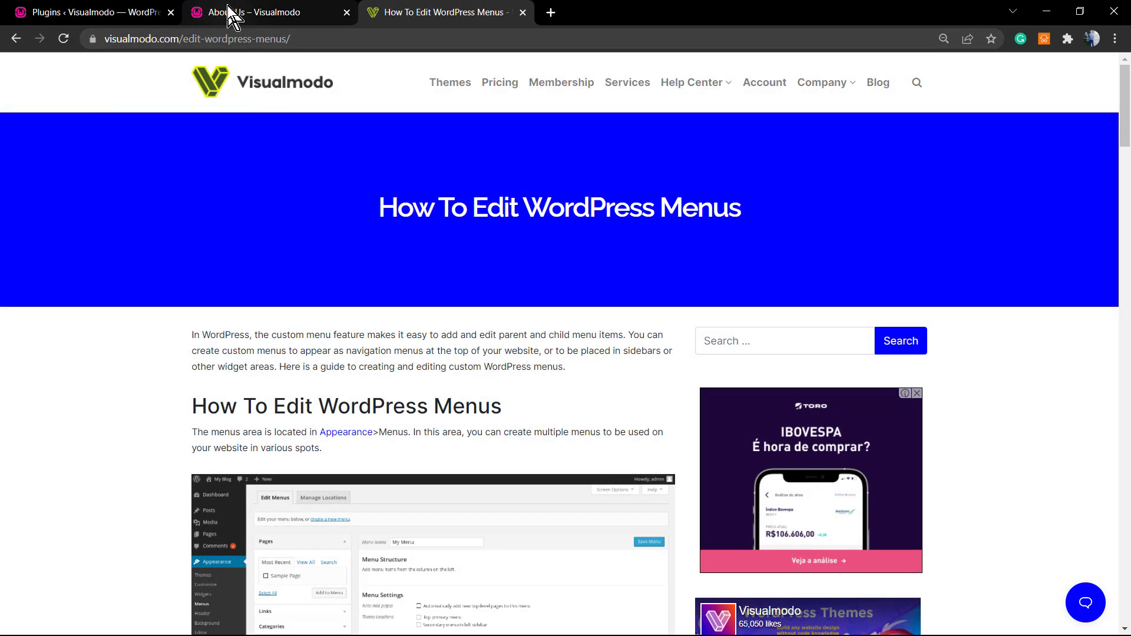
Open the live site's Contact page from its navigation, briefly checking the menus article tab.
left_click(228, 7)
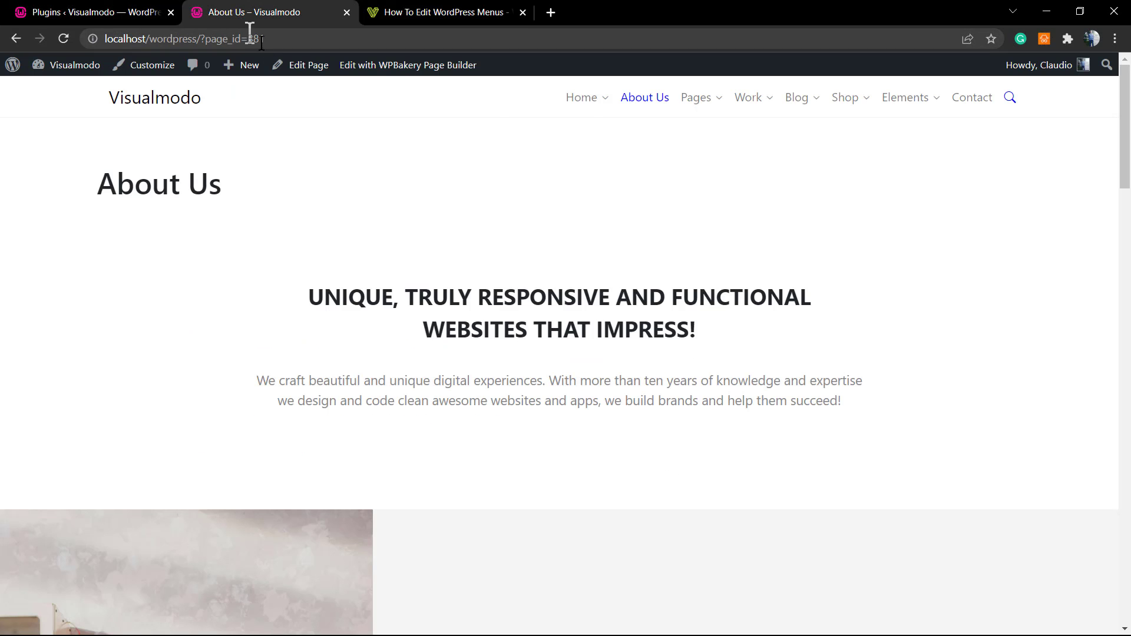
left_click(969, 106)
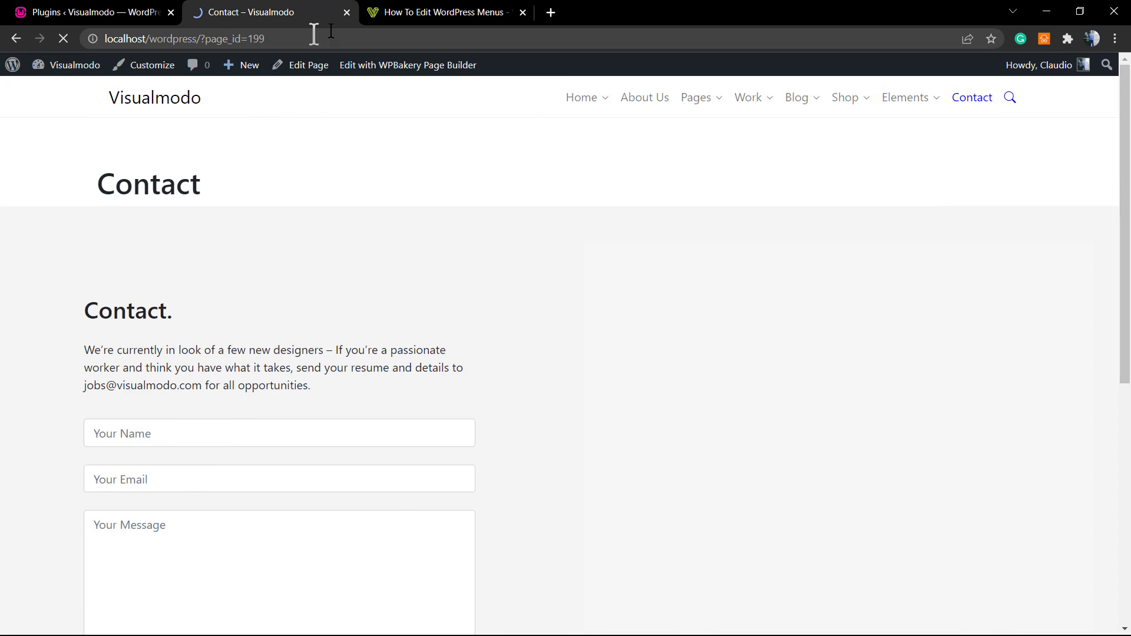
left_click(447, 18)
left_click(277, 14)
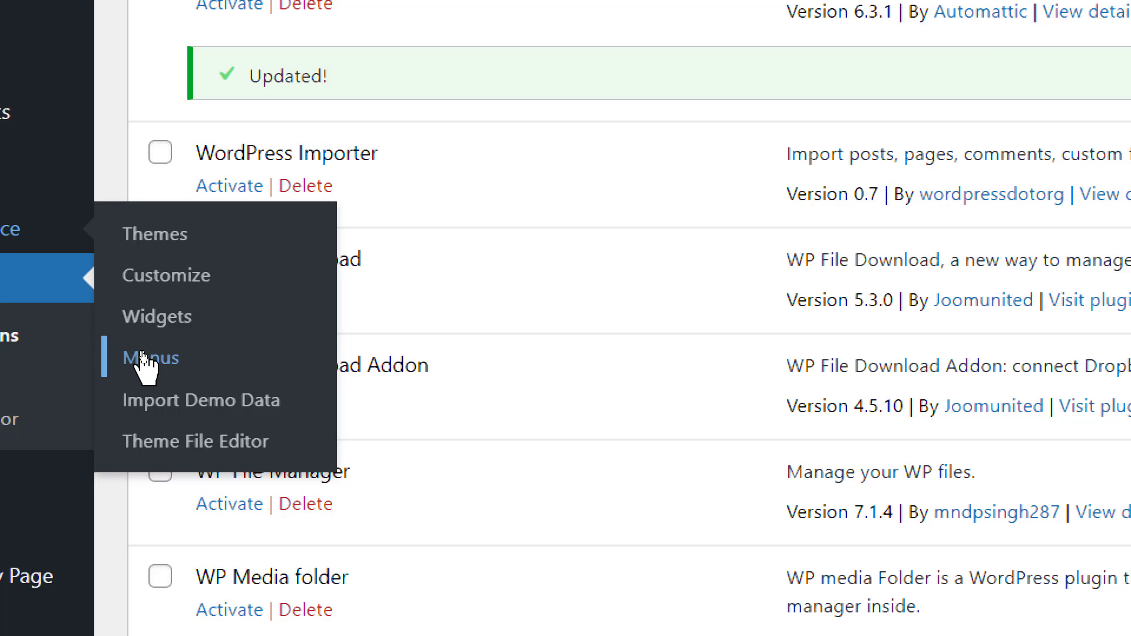
Go to Appearance > Menus and look over the menu editor page.
left_click(143, 357)
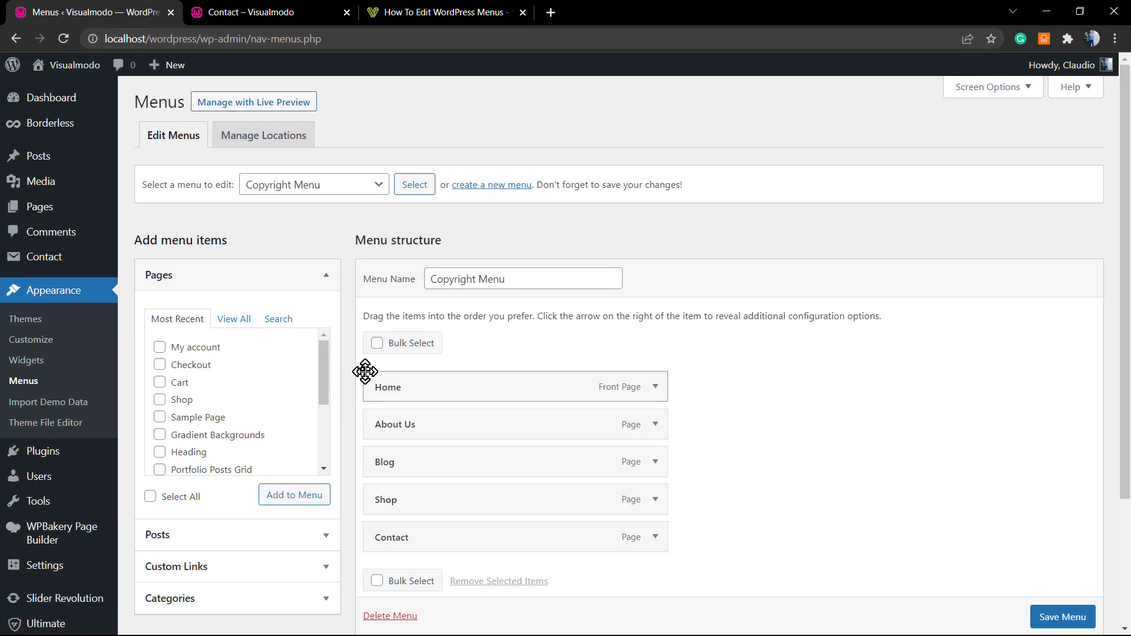
scroll(368, 371, "down", 1)
scroll(368, 371, "down", 2)
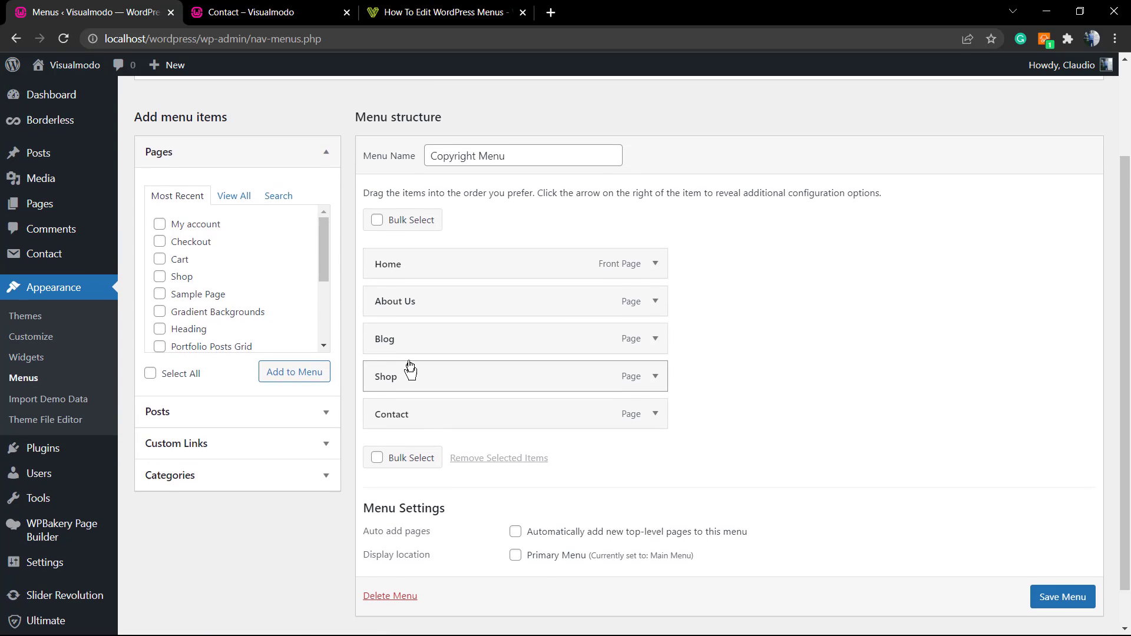
scroll(411, 359, "up", 3)
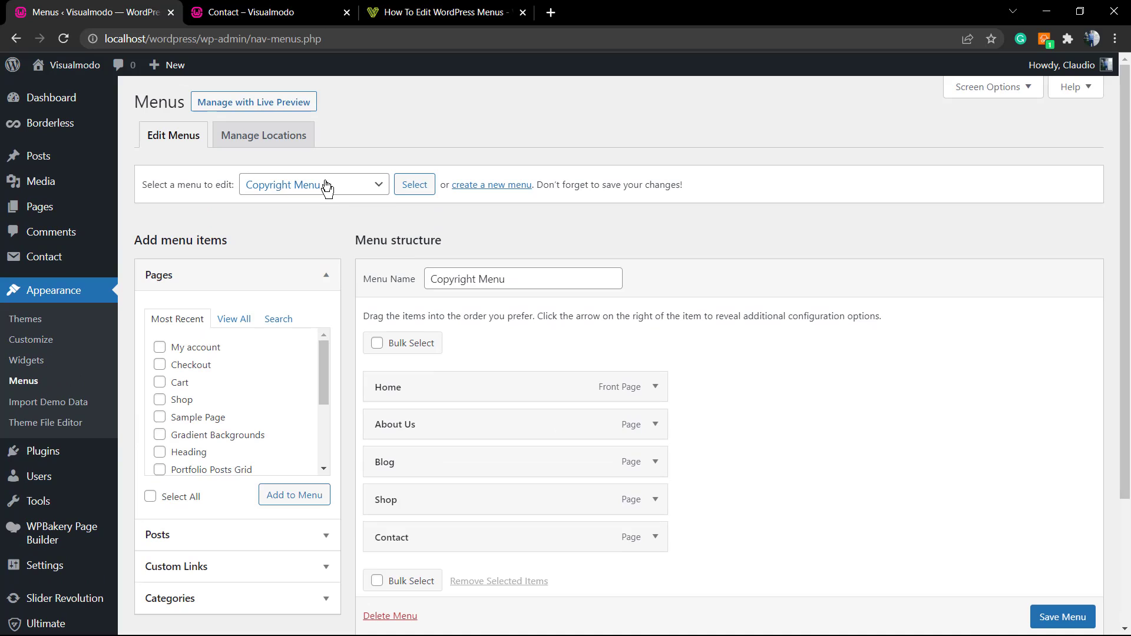
Load Main Menu (Primary Menu) and review its Home, Shop, Elements and Contact items.
left_click(324, 184)
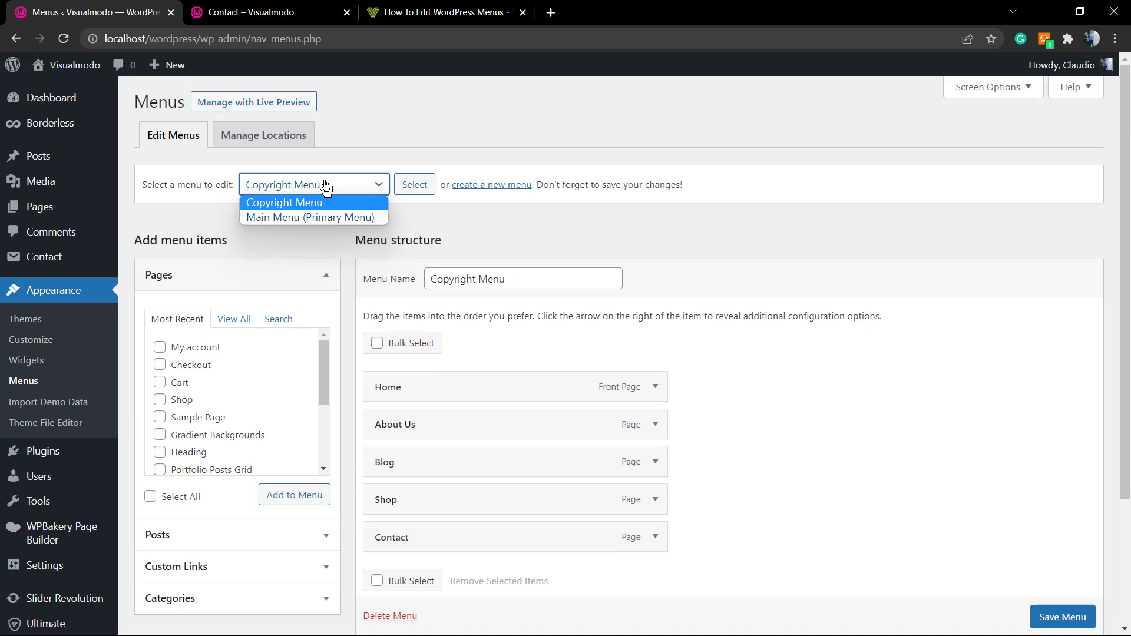
left_click(293, 220)
left_click(415, 188)
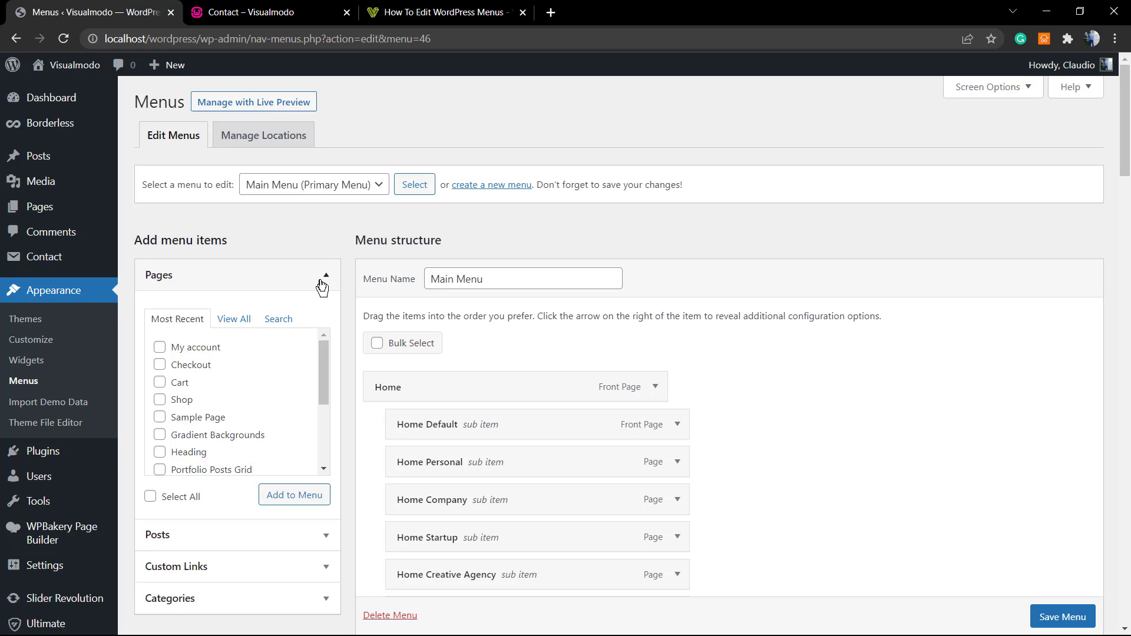
scroll(322, 287, "down", 20)
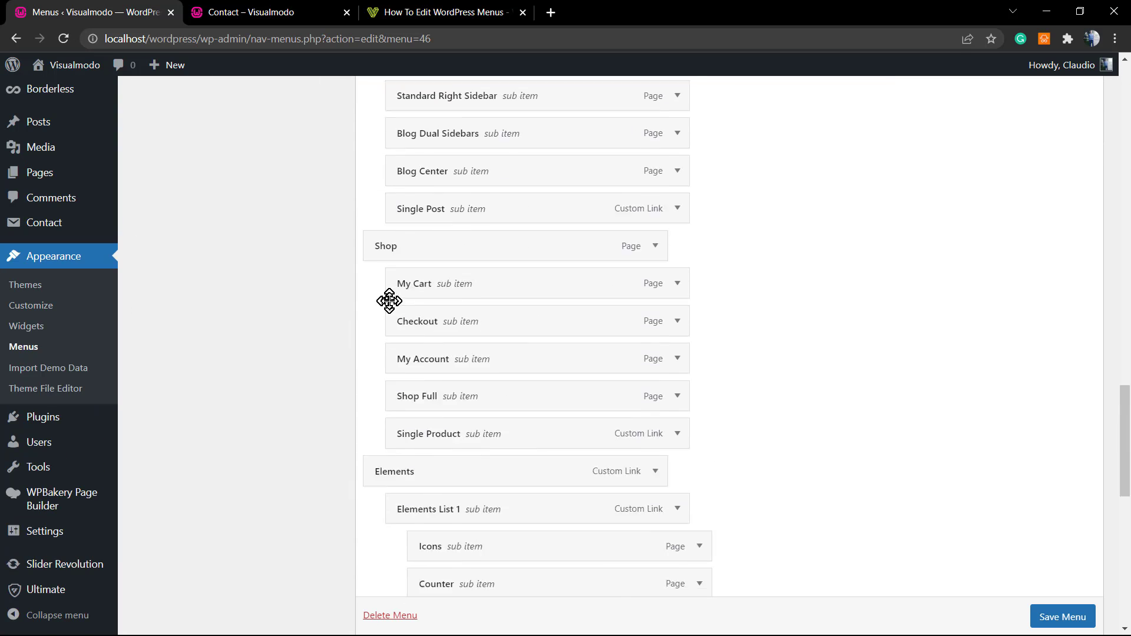
scroll(387, 302, "down", 3)
scroll(340, 342, "up", 15)
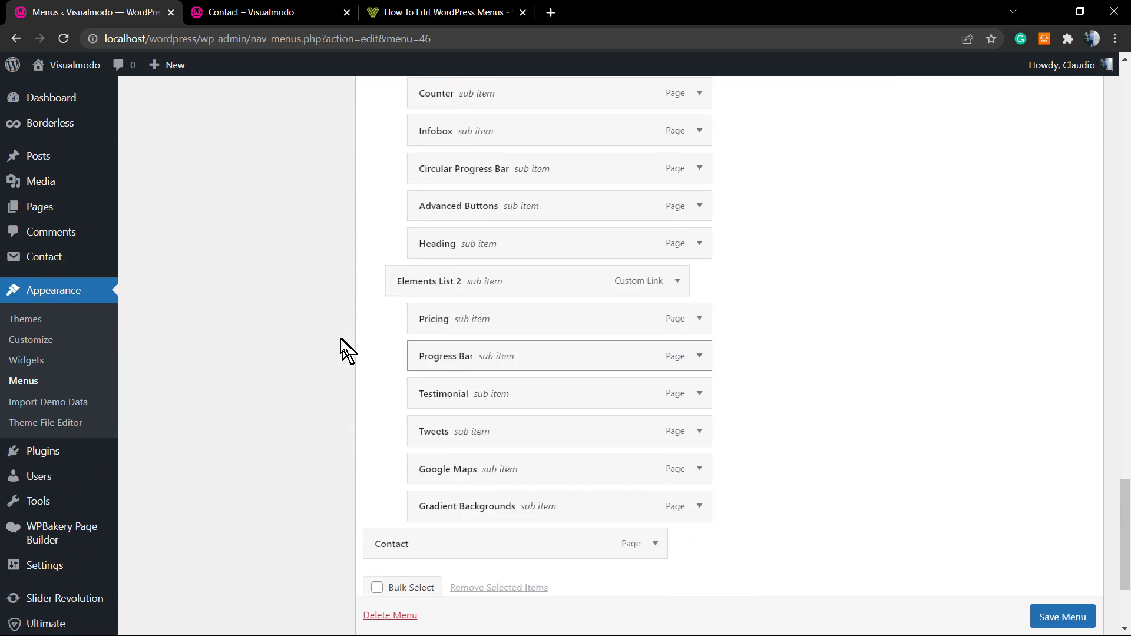
scroll(279, 337, "up", 20)
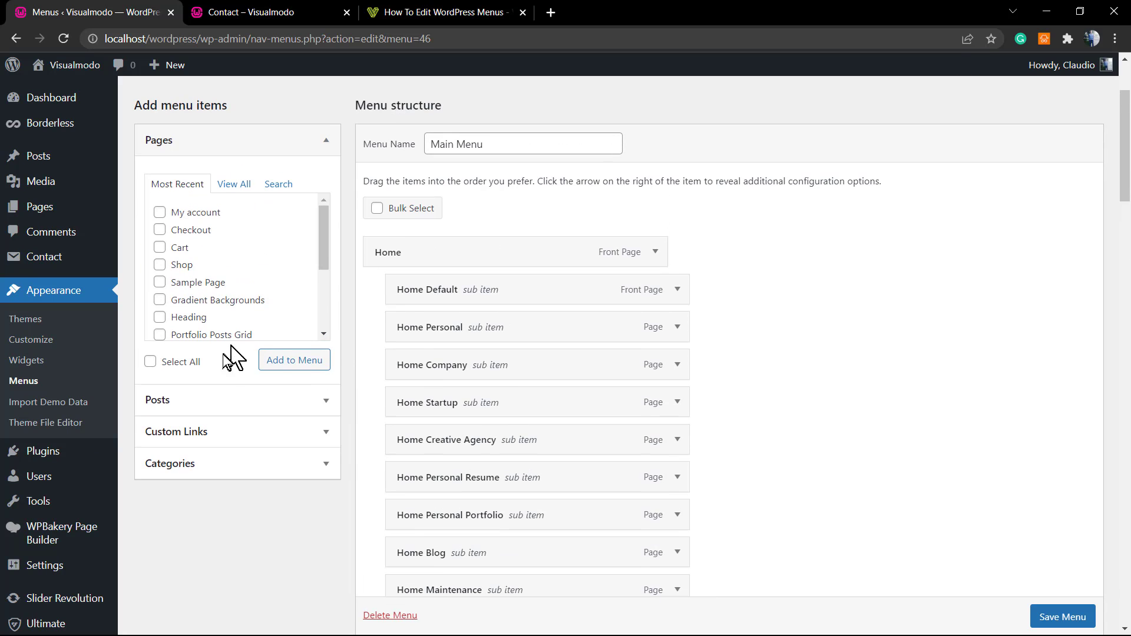
Add a custom link 'Post' with the visualmodo.com edit-wordpress-menus article URL to the menu.
left_click(164, 443)
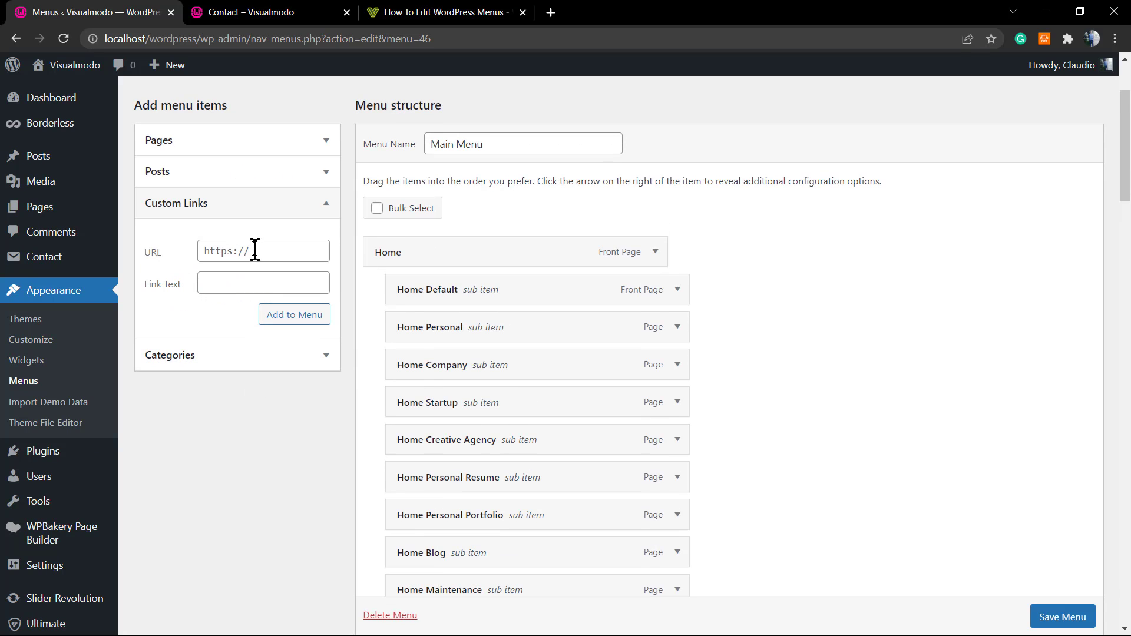
left_click(254, 250)
key("ctrl+v")
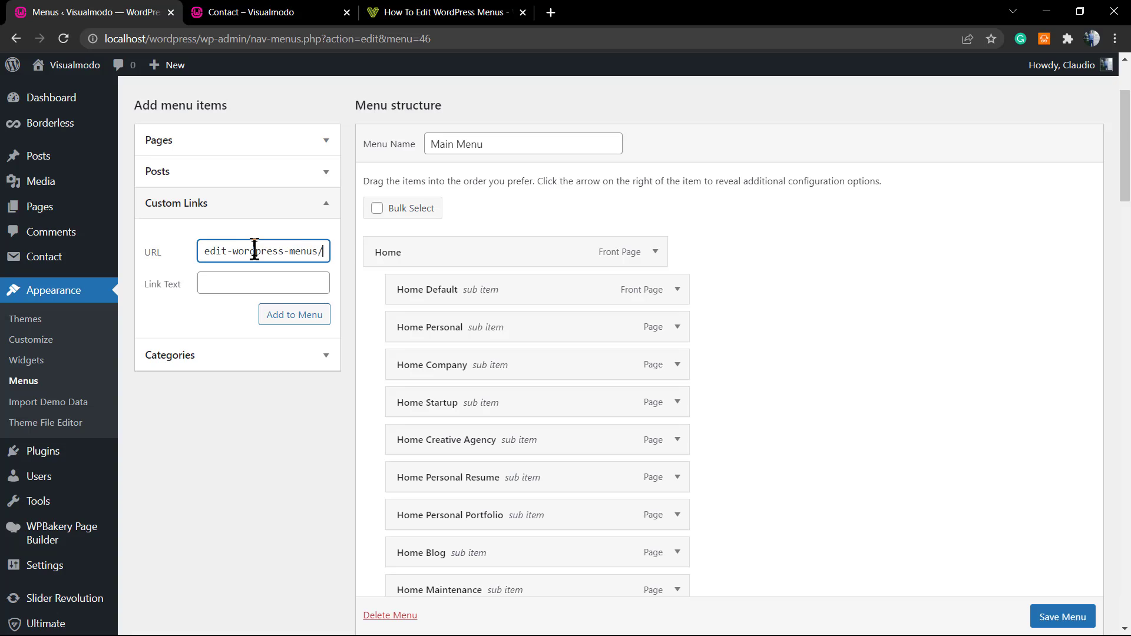
left_click(237, 285)
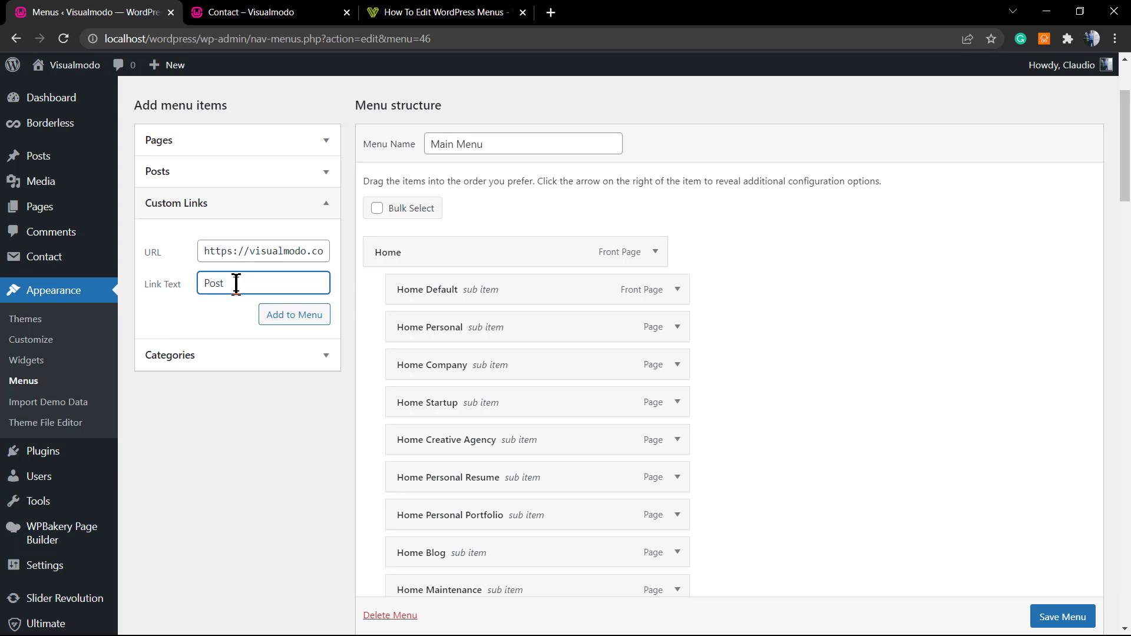
left_click(304, 317)
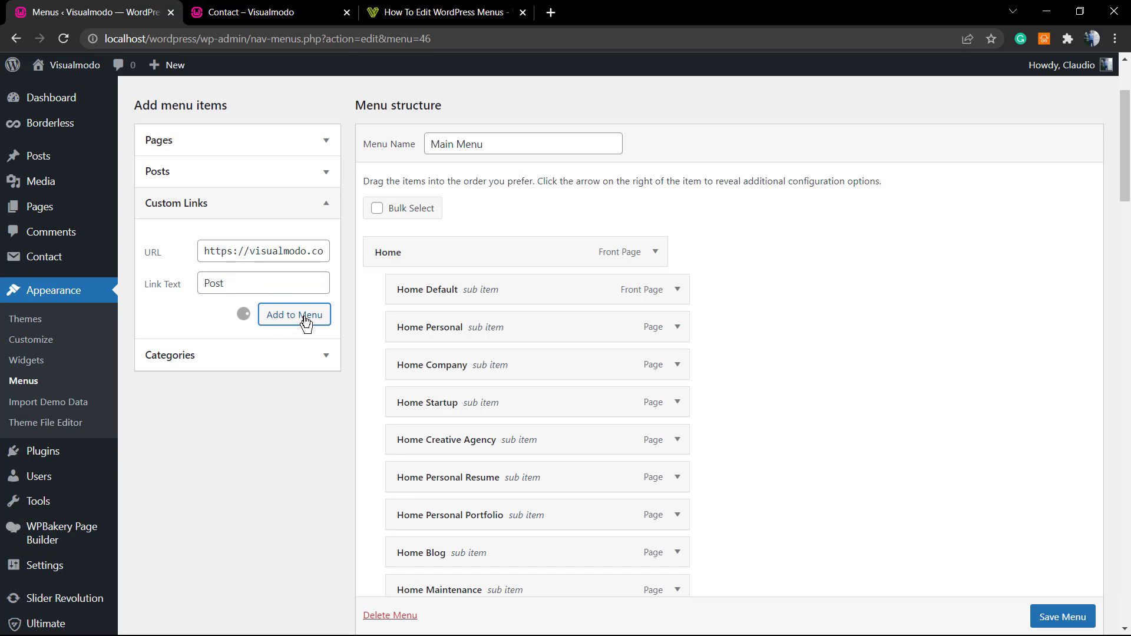
Save the Main Menu with Post as its last item after Contact.
scroll(538, 395, "down", 6)
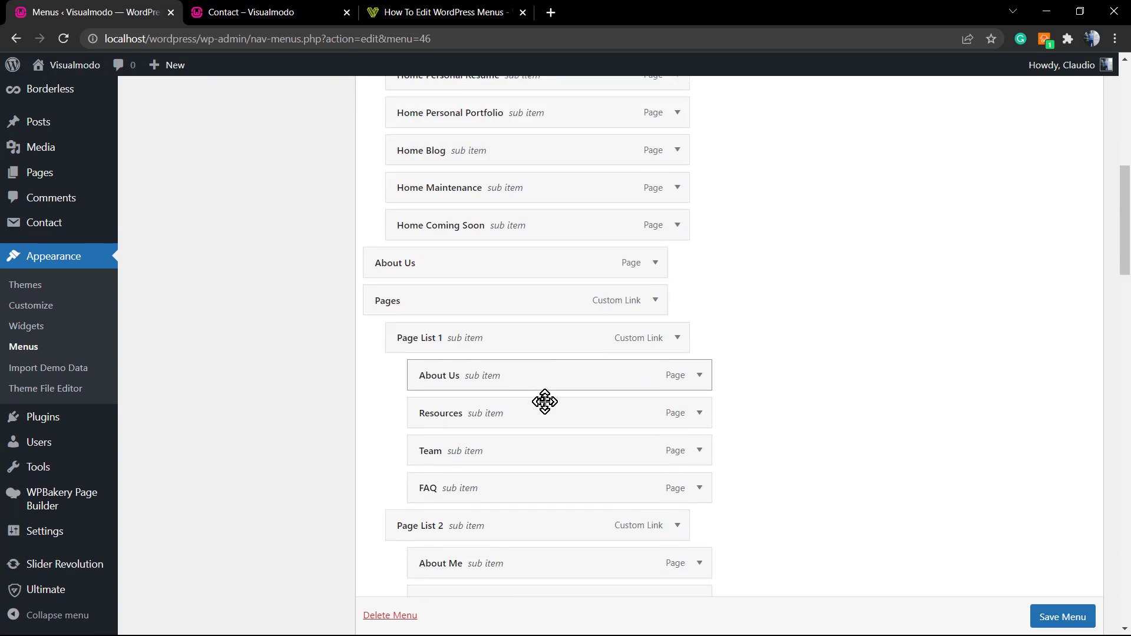
scroll(544, 402, "down", 20)
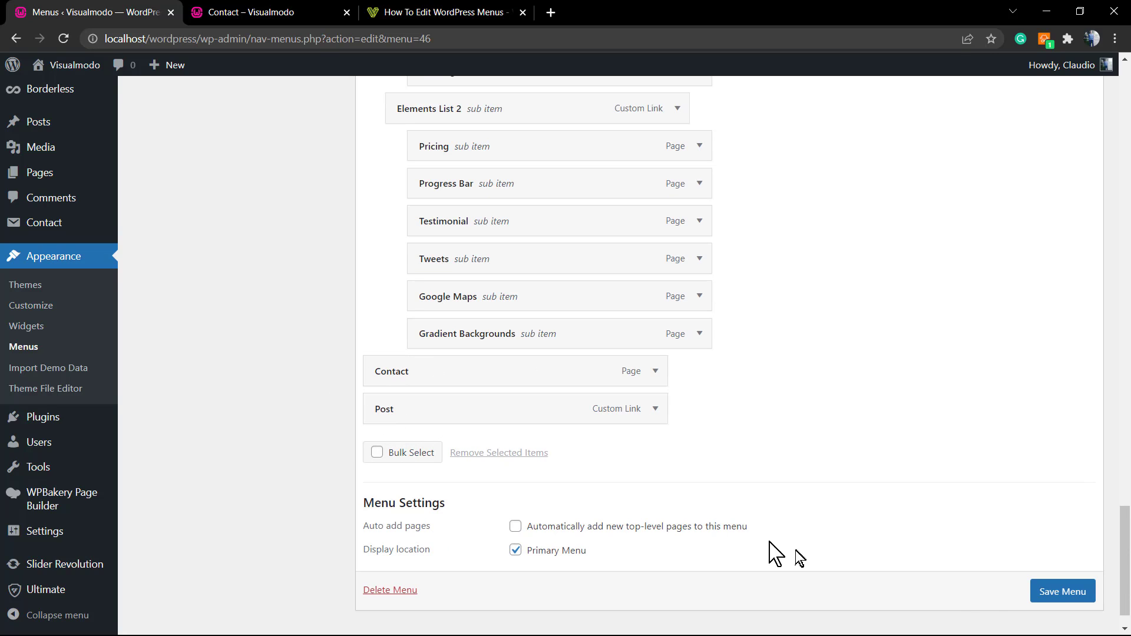
left_click(1059, 599)
scroll(1059, 600, "down", 1)
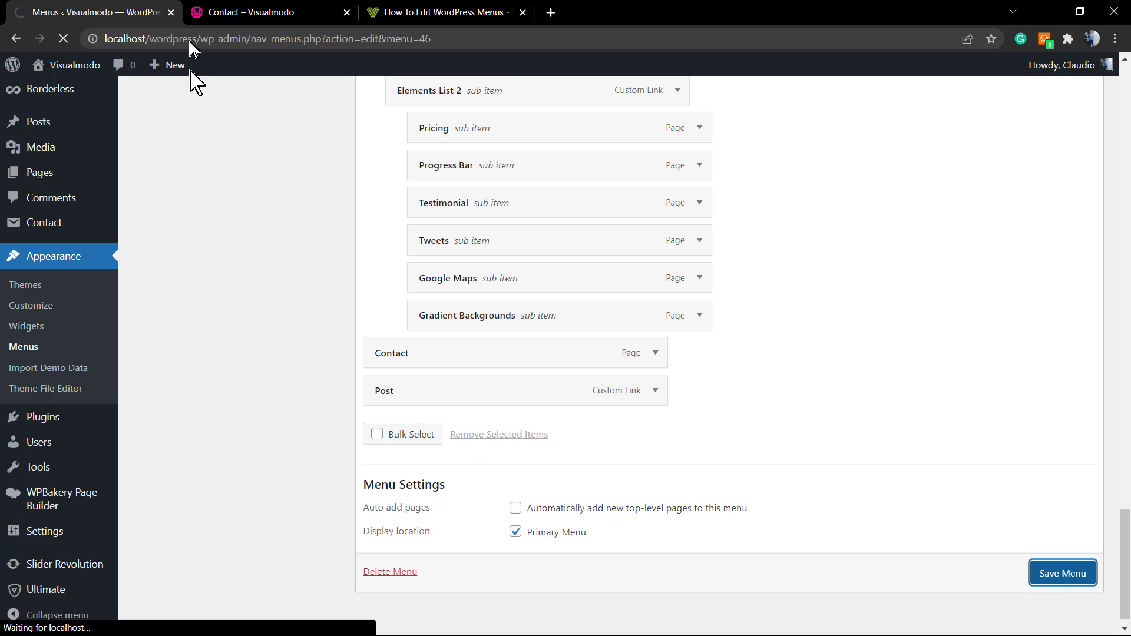
Reload the live Contact page, follow the new Post link to the article, then go back.
left_click(245, 16)
key("F5")
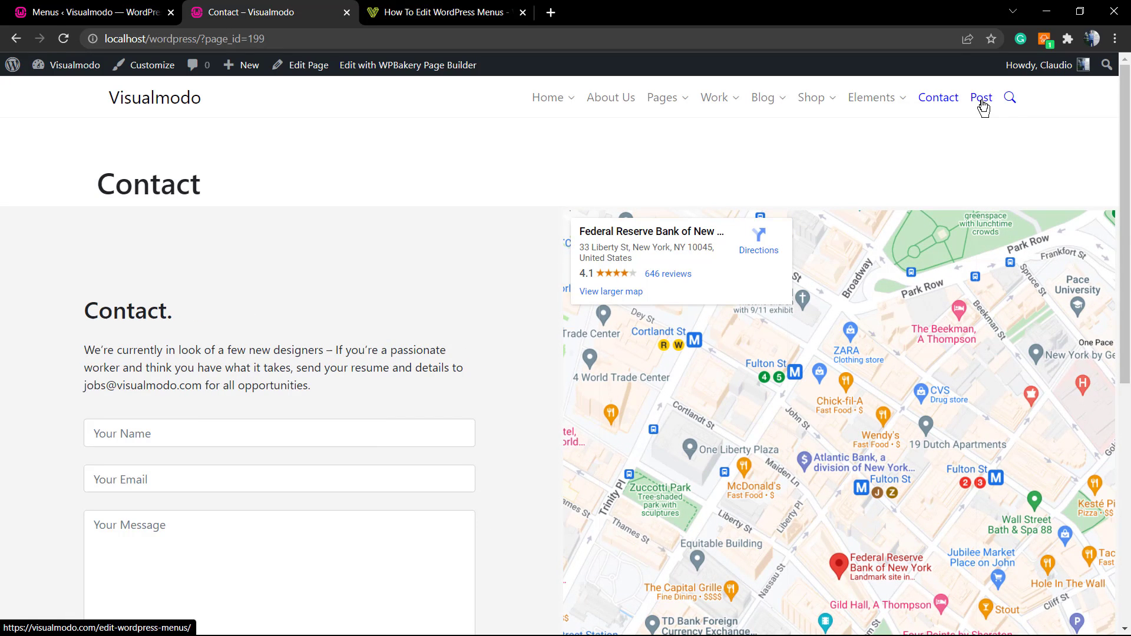
left_click(982, 105)
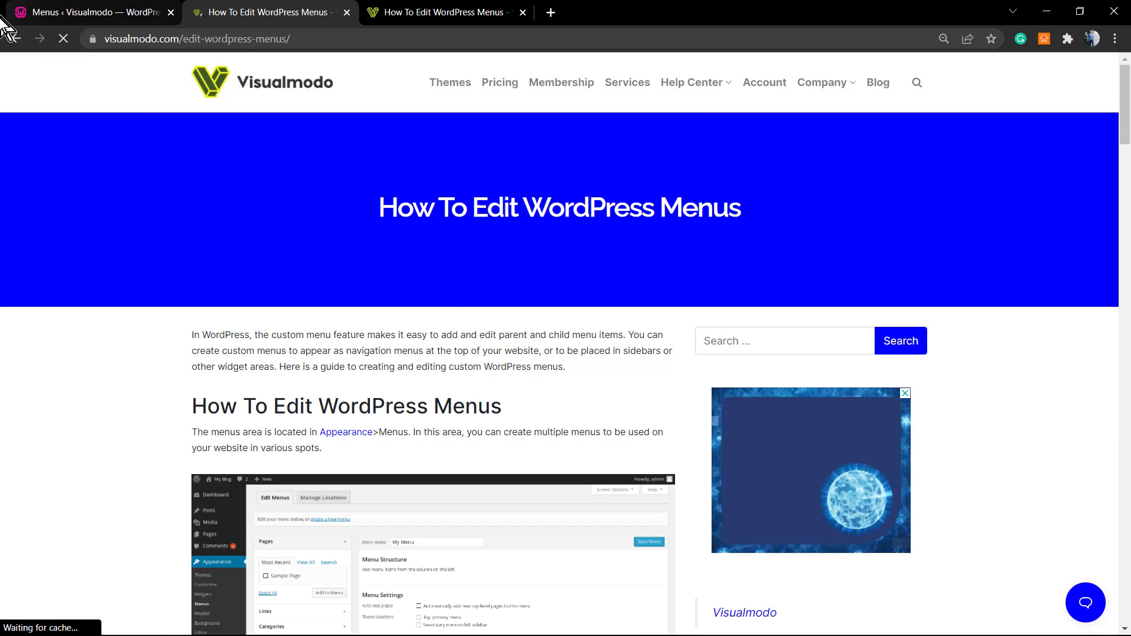
left_click(16, 38)
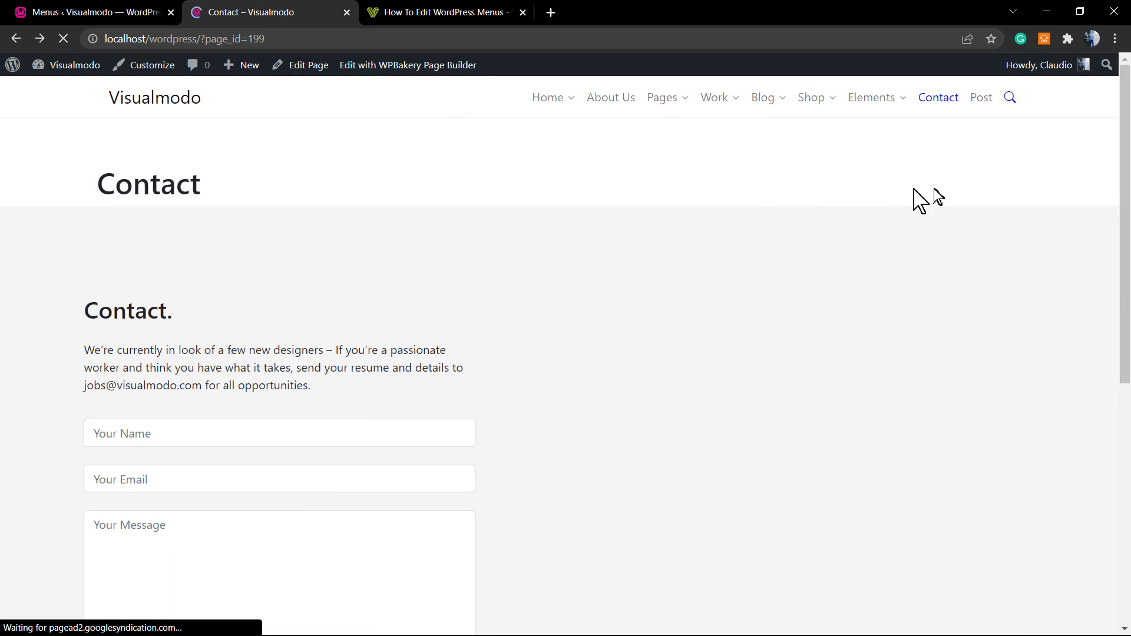
Inspect the Post link's HTML in DevTools, then zoom in and return to the Menus editor.
right_click(980, 103)
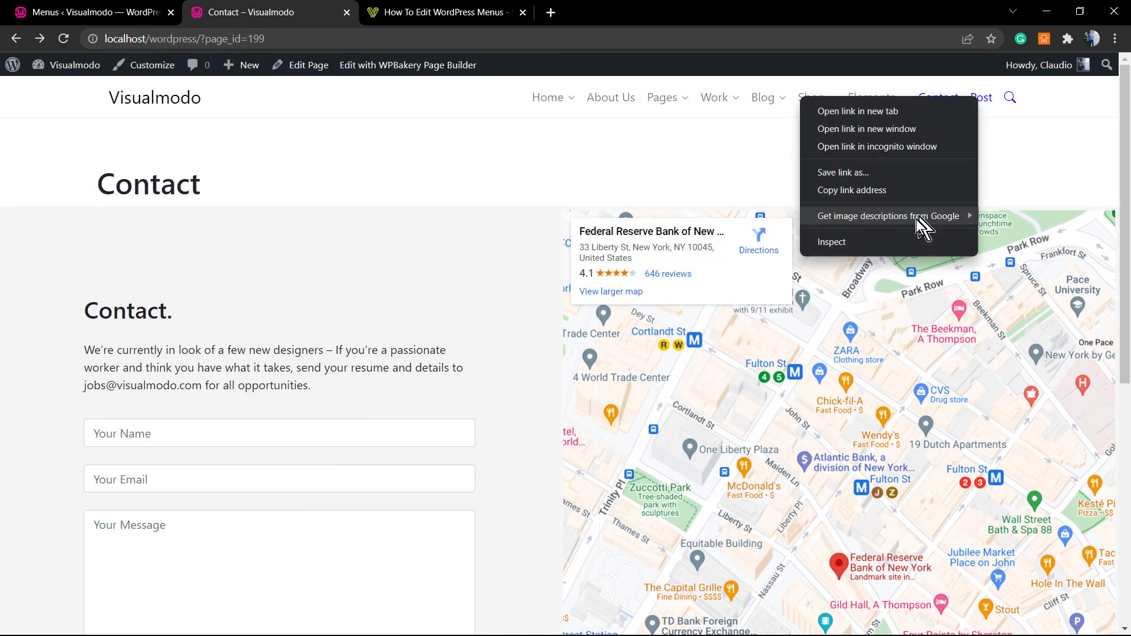
left_click(919, 240)
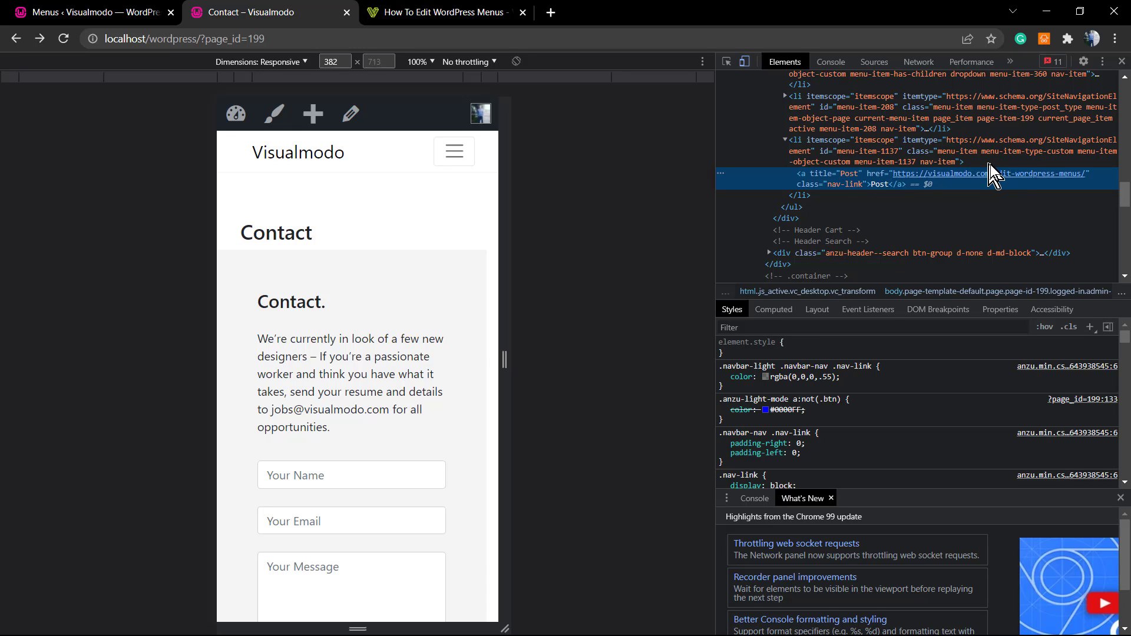
left_click(1122, 62)
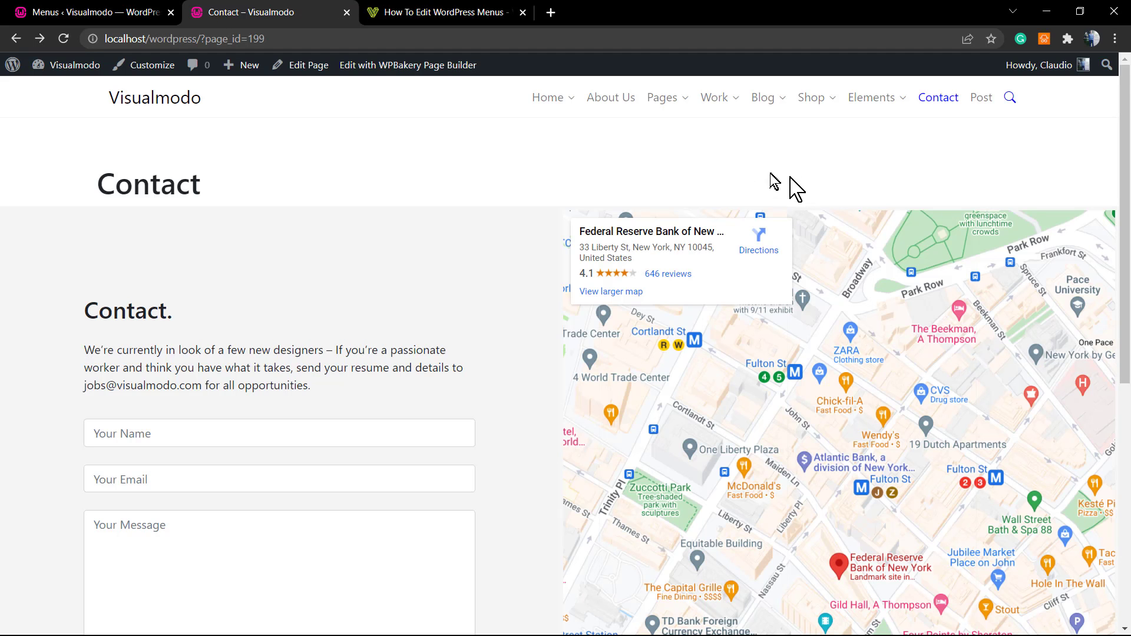
key("ctrl+plus")
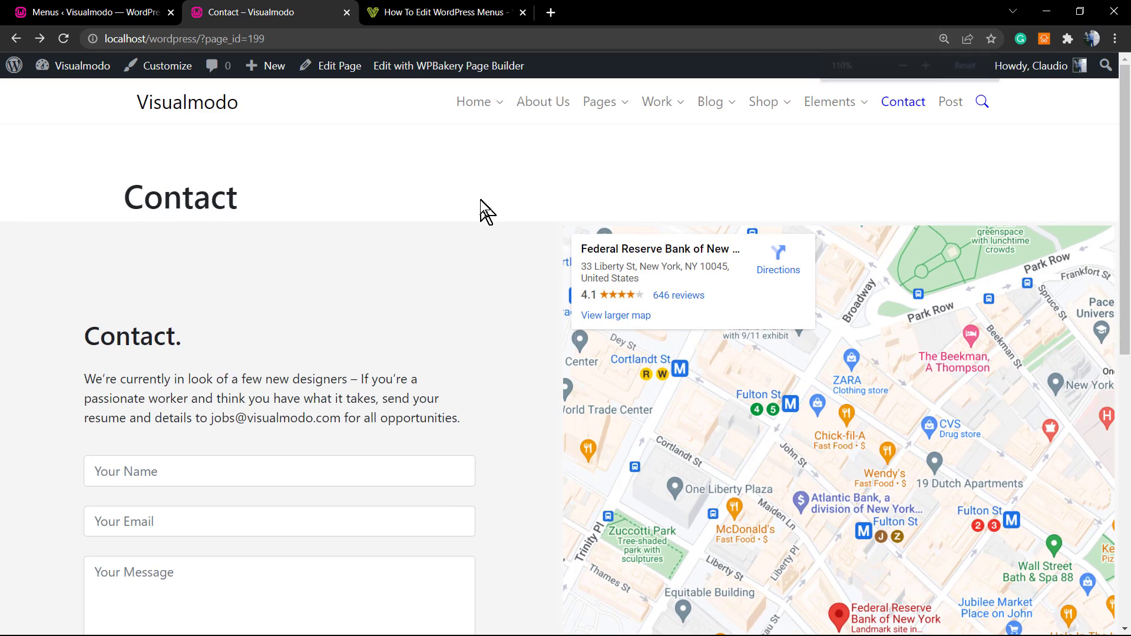
left_click(131, 12)
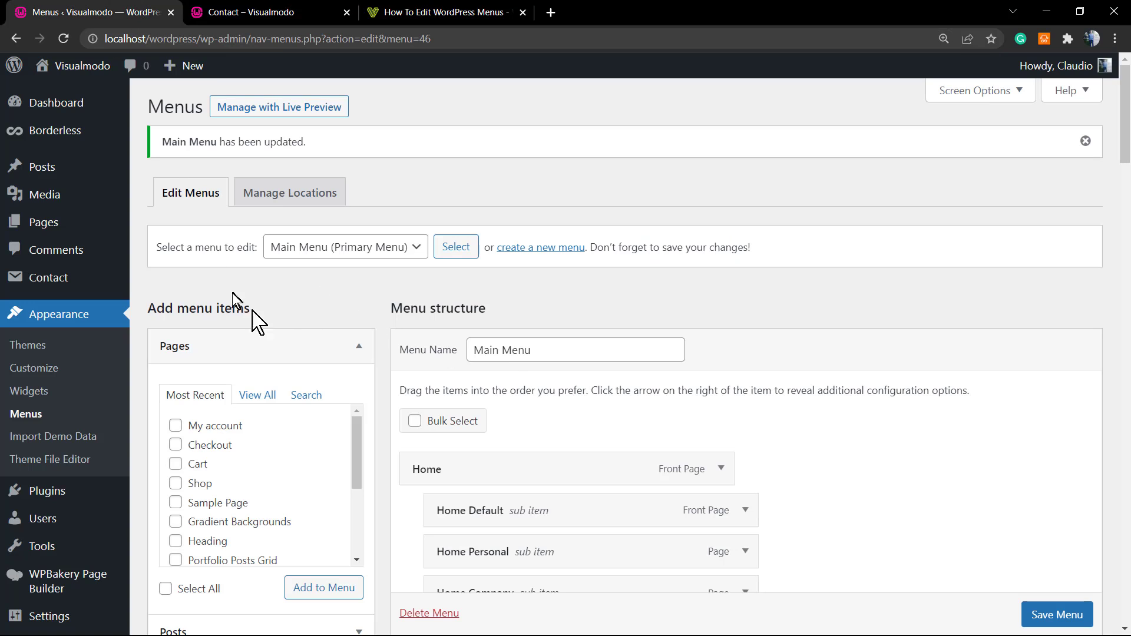
Show the Link Target, Title Attribute and Link Relationship (XFN) advanced menu properties in Screen Options.
left_click(1008, 92)
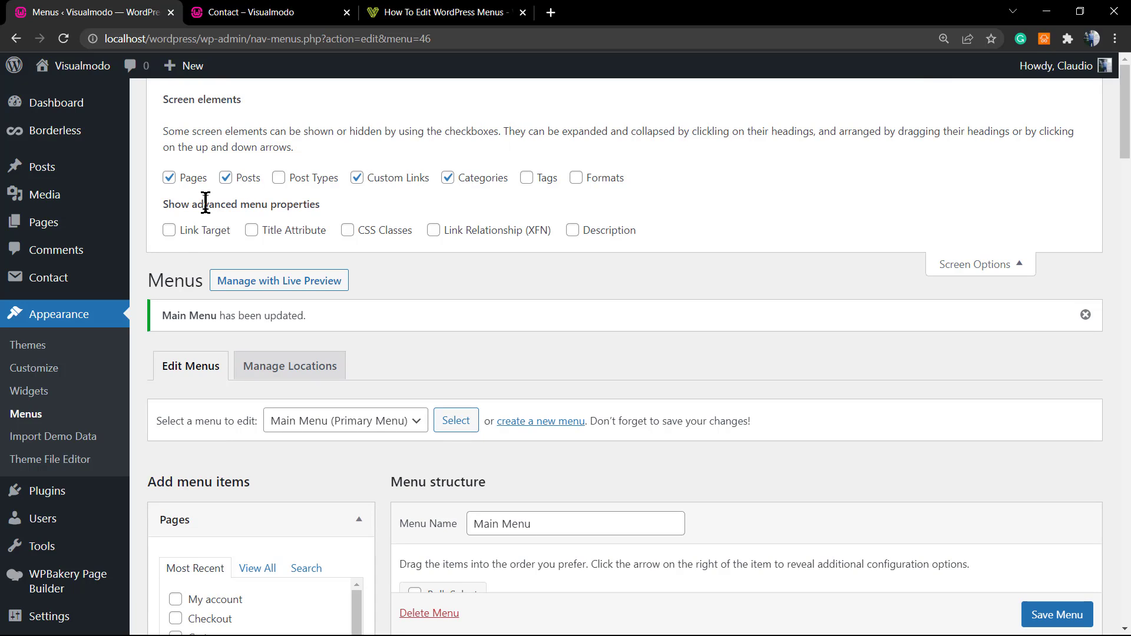
mouse_move(163, 204)
left_mouse_down()
mouse_move(331, 199)
mouse_move(165, 203)
left_mouse_up()
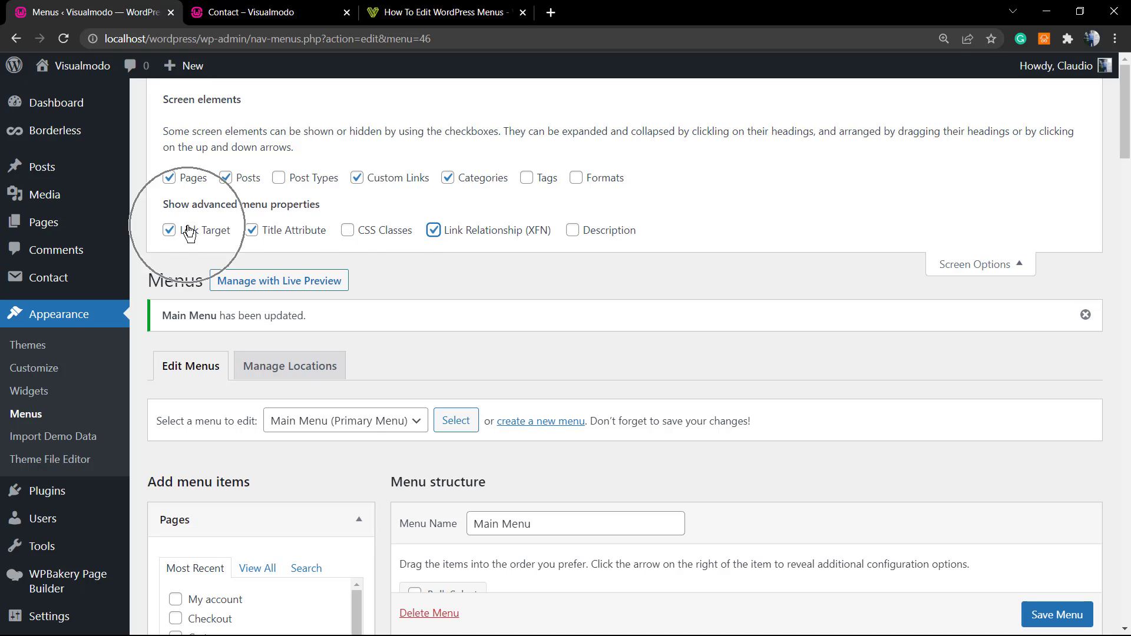
Expand the Post menu item's settings in the Main Menu structure.
left_click(946, 265)
scroll(719, 222, "down", 20)
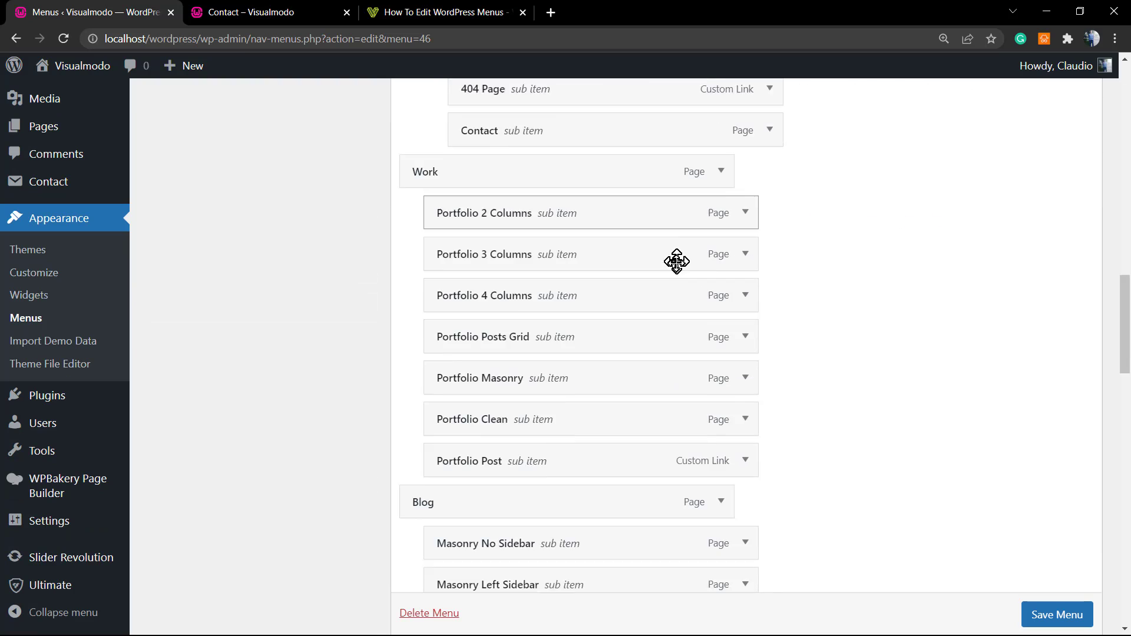
scroll(668, 366, "down", 18)
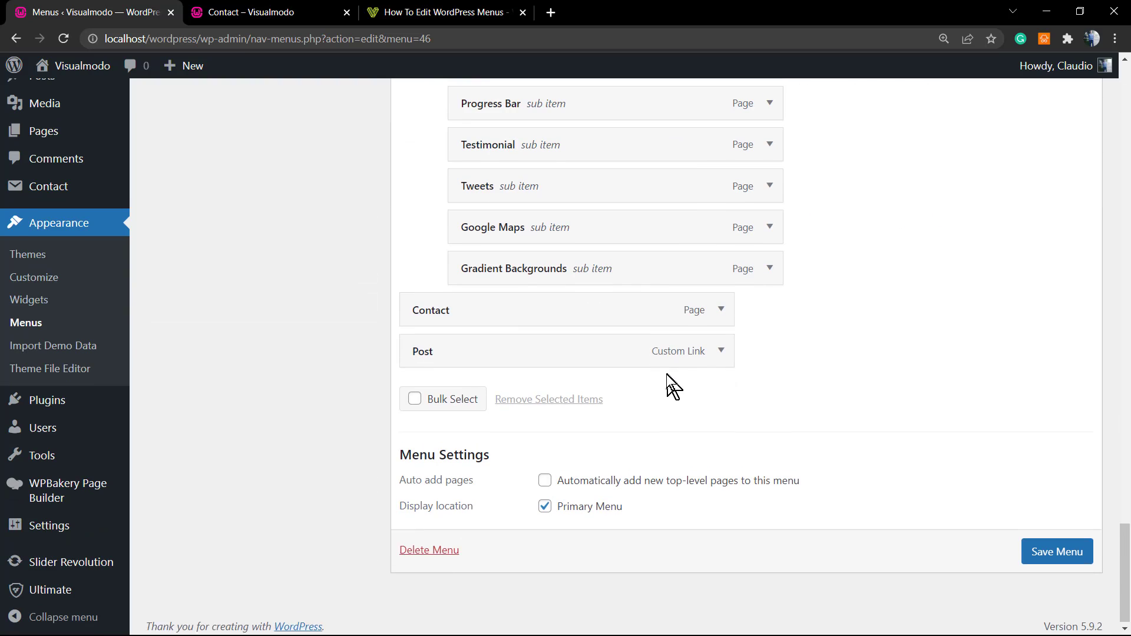
scroll(666, 373, "up", 1)
scroll(713, 382, "down", 1)
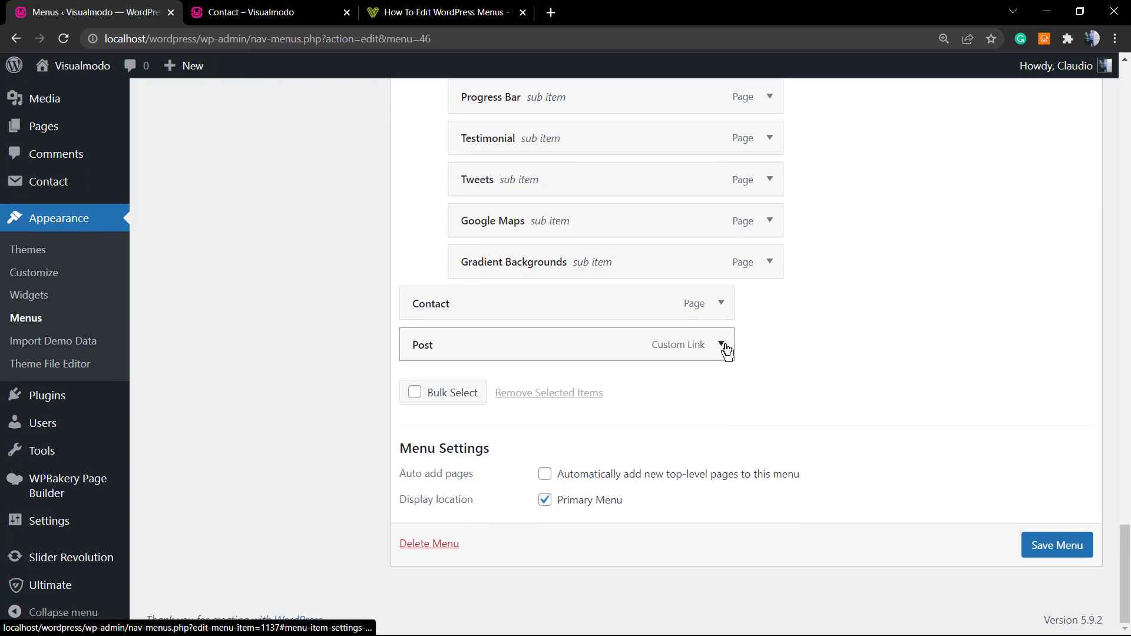
left_click(721, 344)
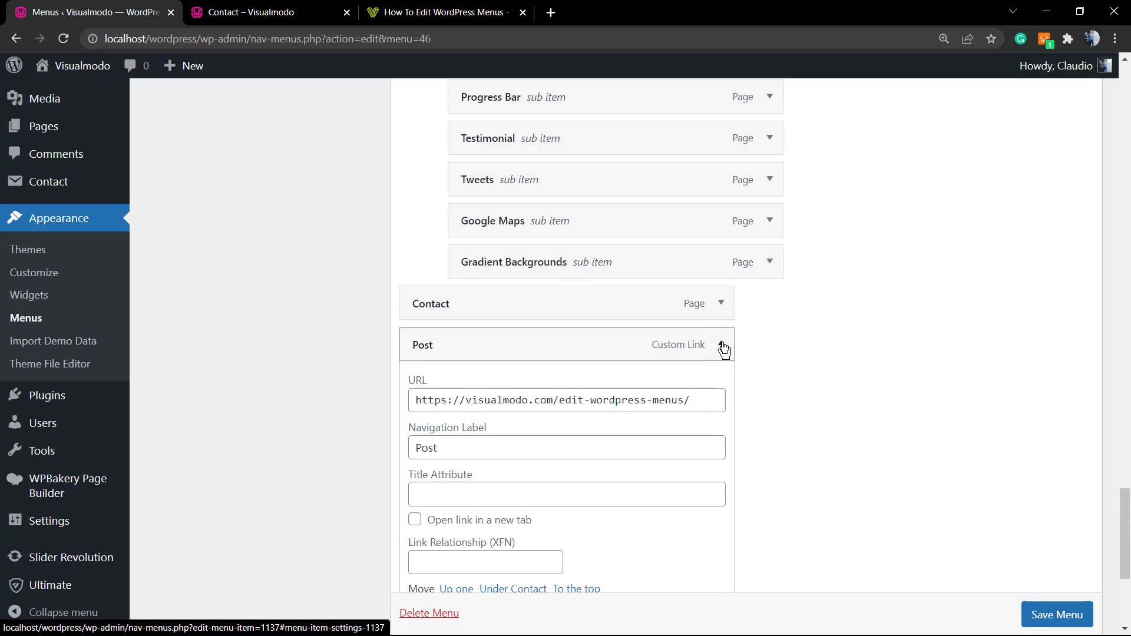
scroll(728, 357, "down", 1)
scroll(723, 347, "down", 2)
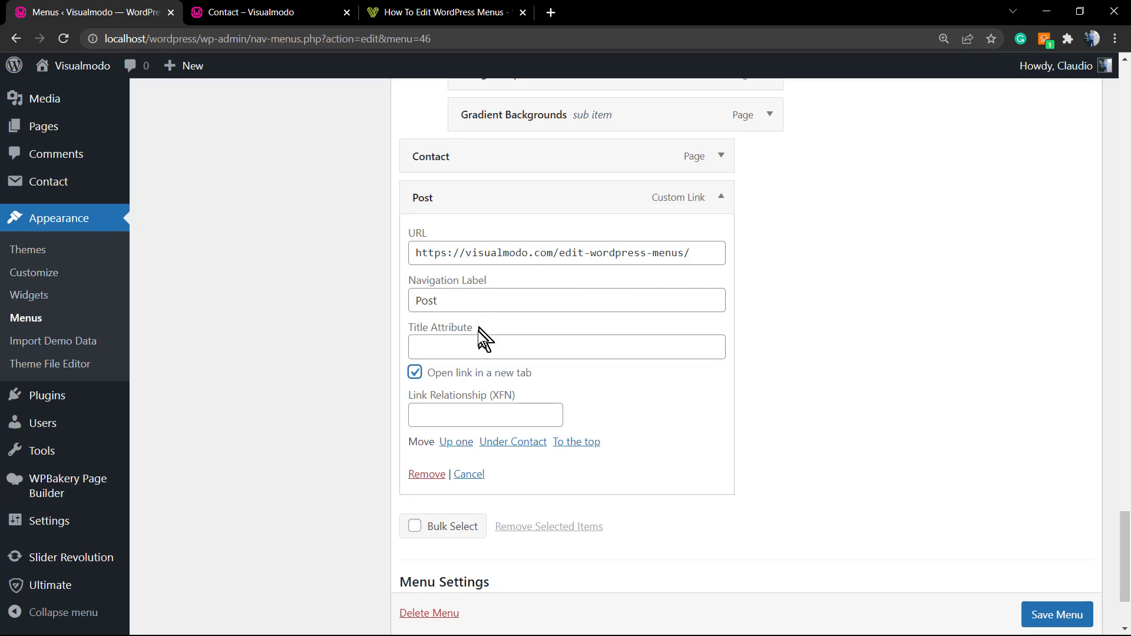
Make Post open in a new tab with XFN 'nofollow' and save the menu.
left_click(454, 415)
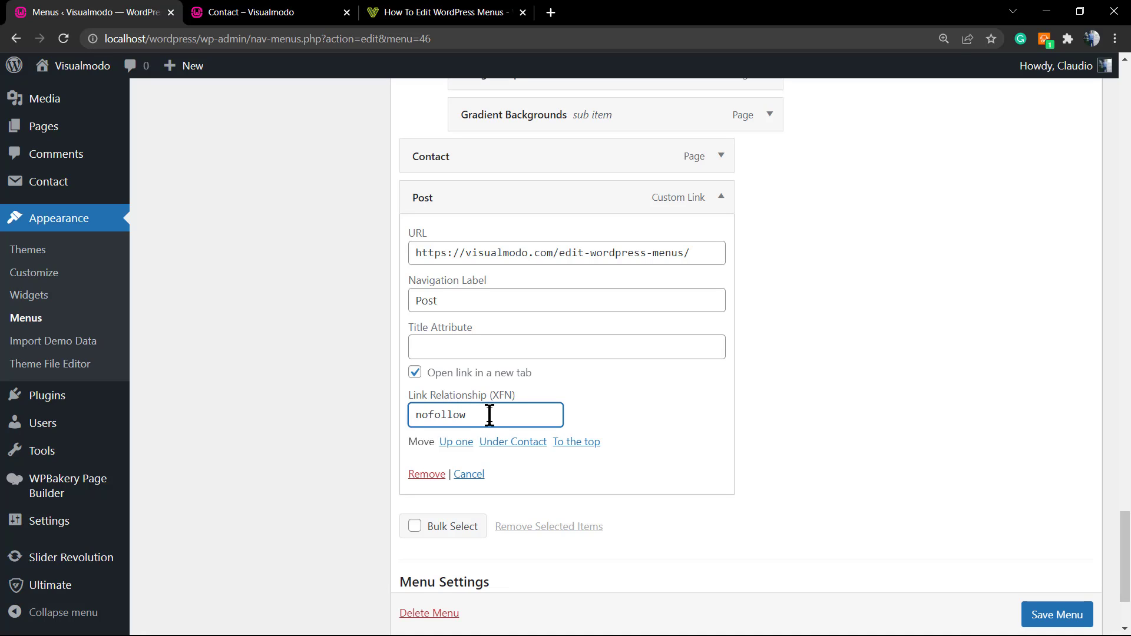
left_click(1079, 626)
scroll(1080, 628, "down", 1)
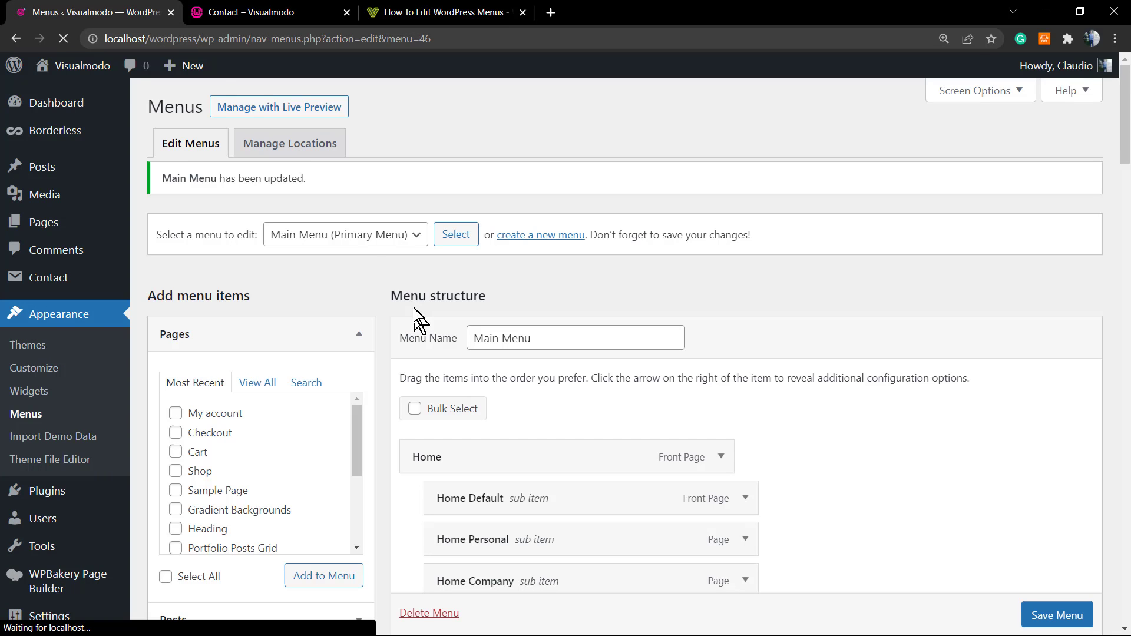
Inspect the live Post nav link and confirm target '_blank' and rel 'nofollow' in Elements.
left_click(242, 11)
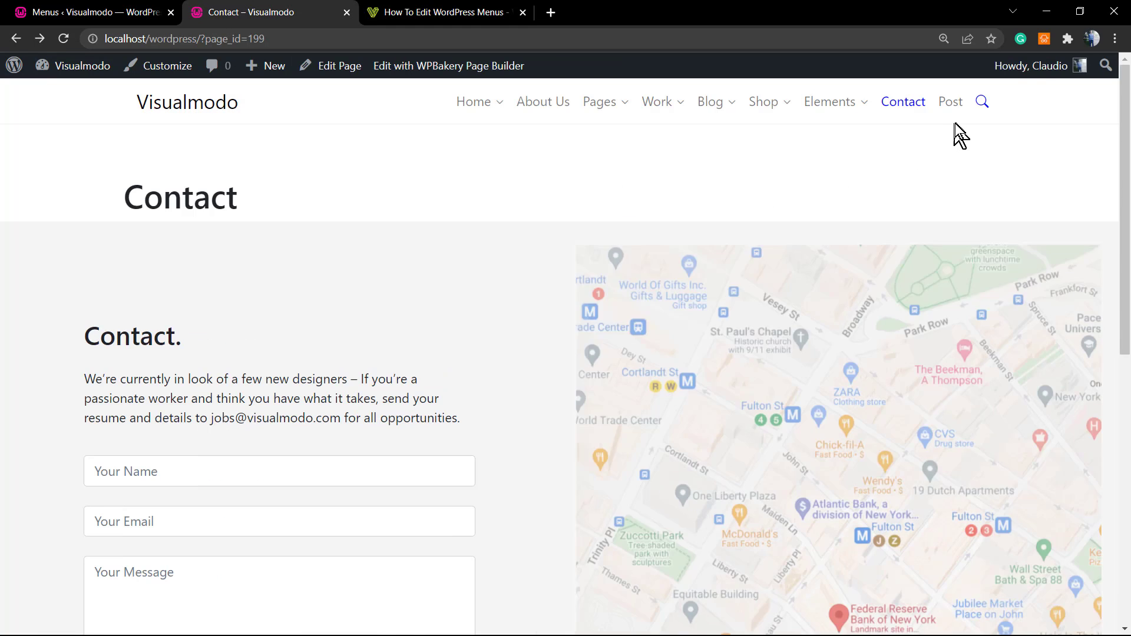
right_click(950, 101)
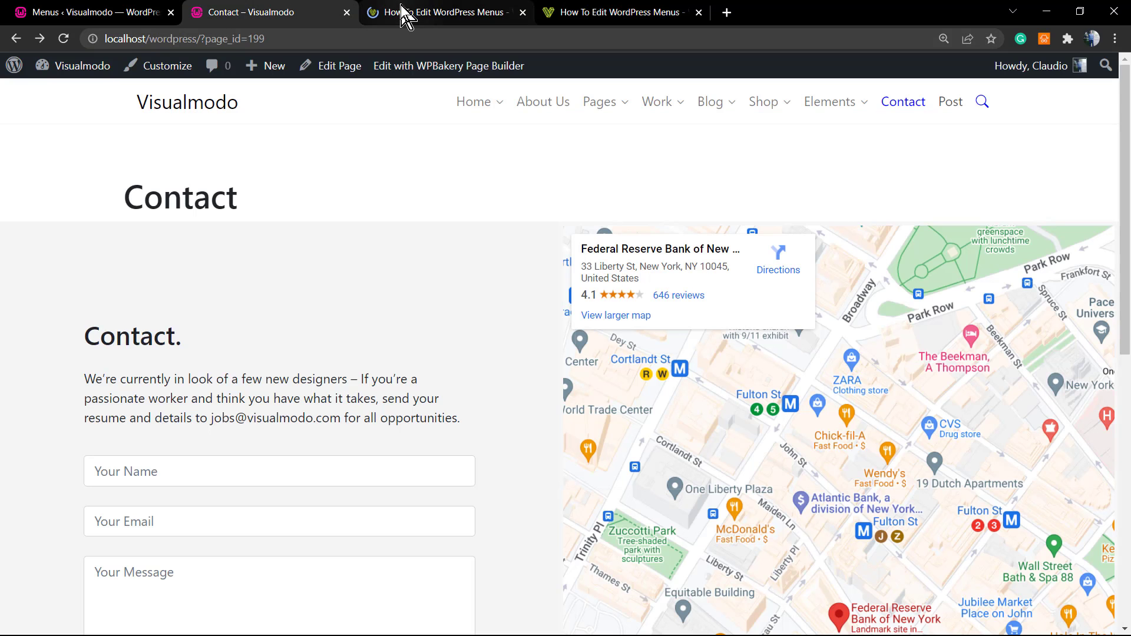
right_click(953, 109)
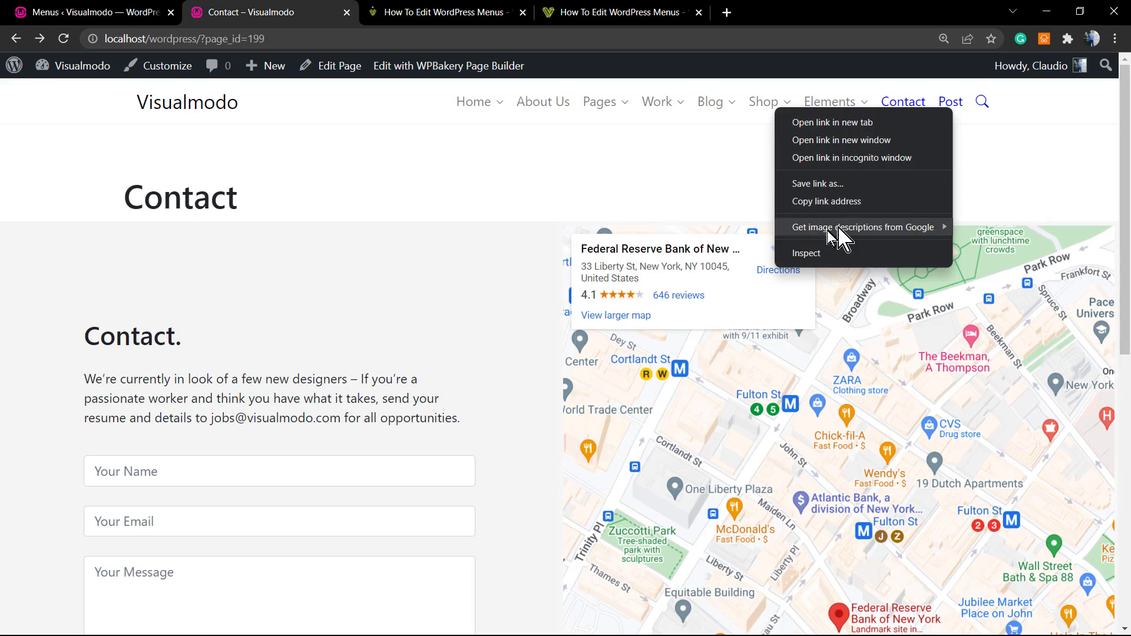
left_click(818, 252)
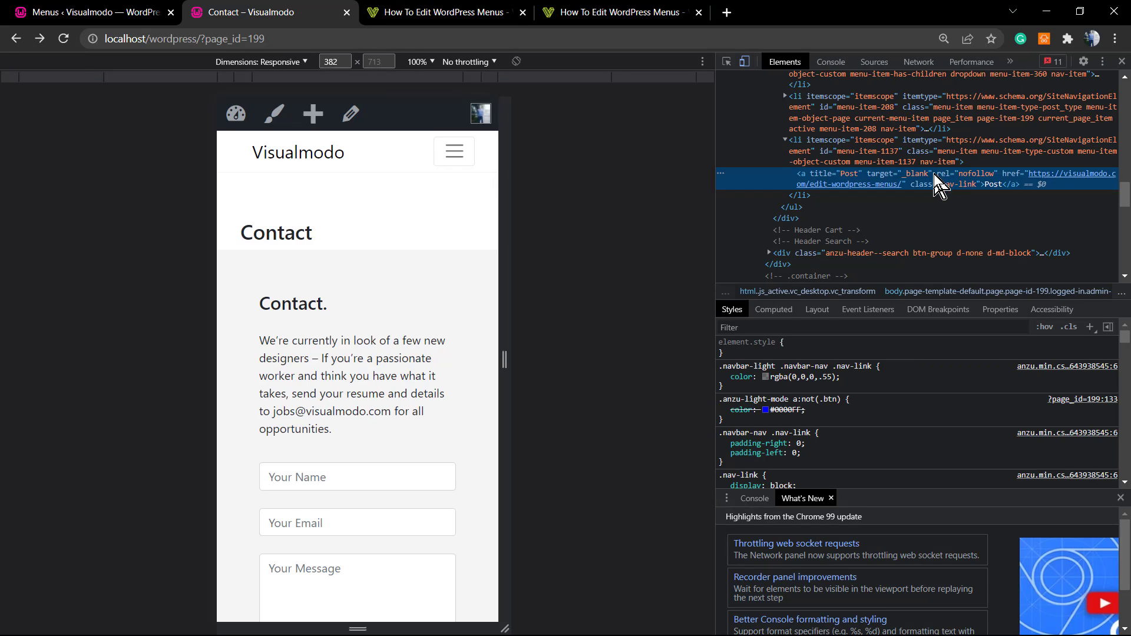
double_click(966, 174)
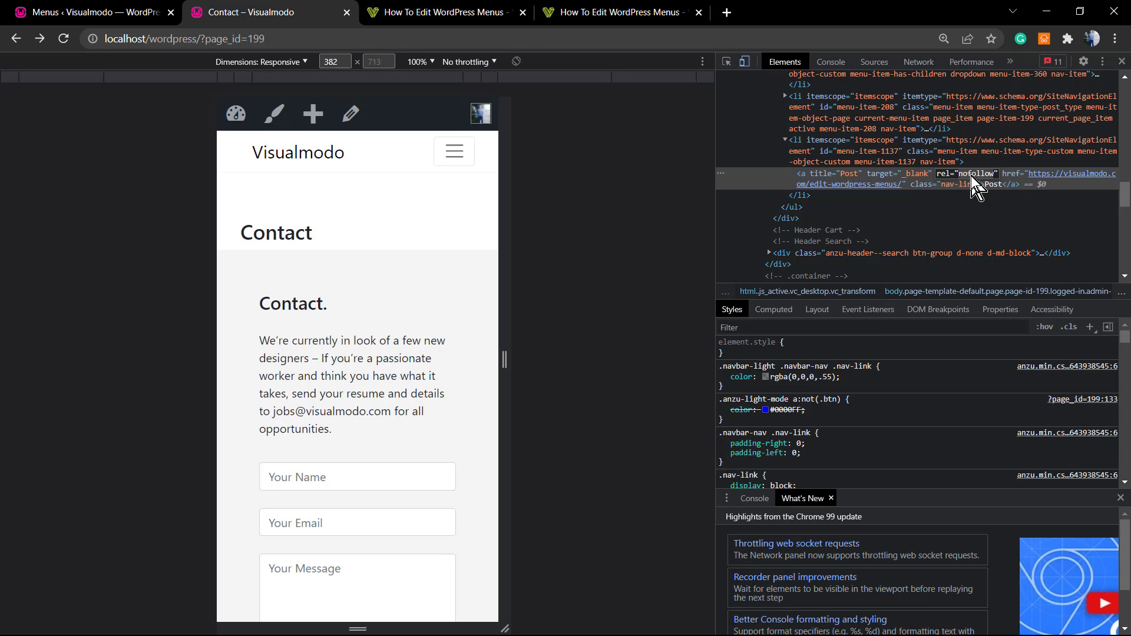
Drag the Post item to the top of the Main Menu, above Home.
left_click(1122, 62)
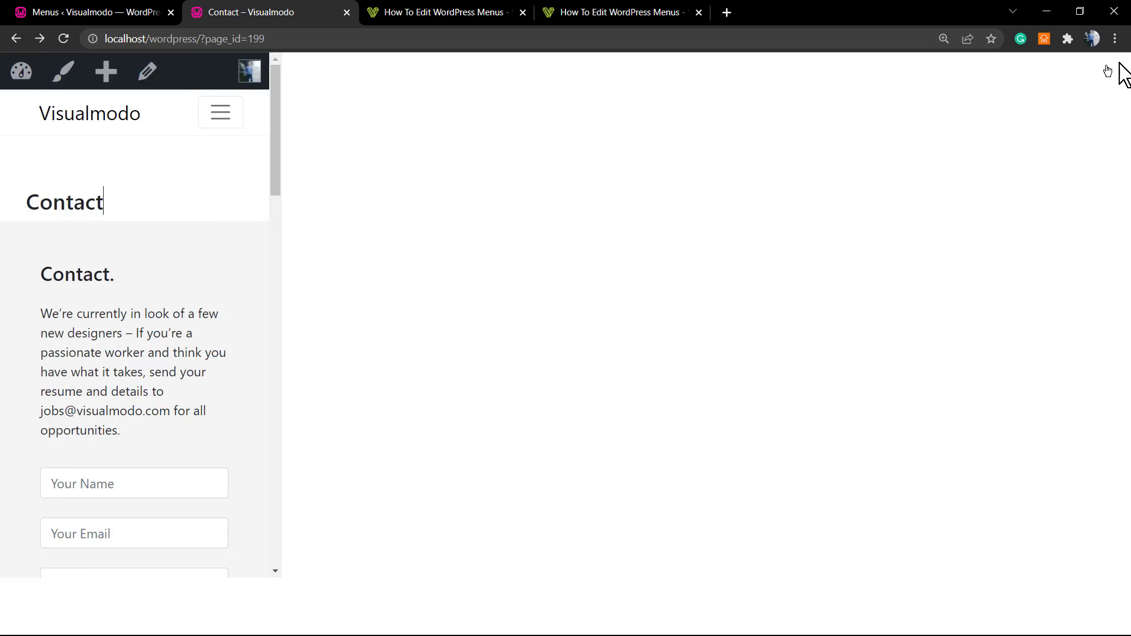
left_click(160, 12)
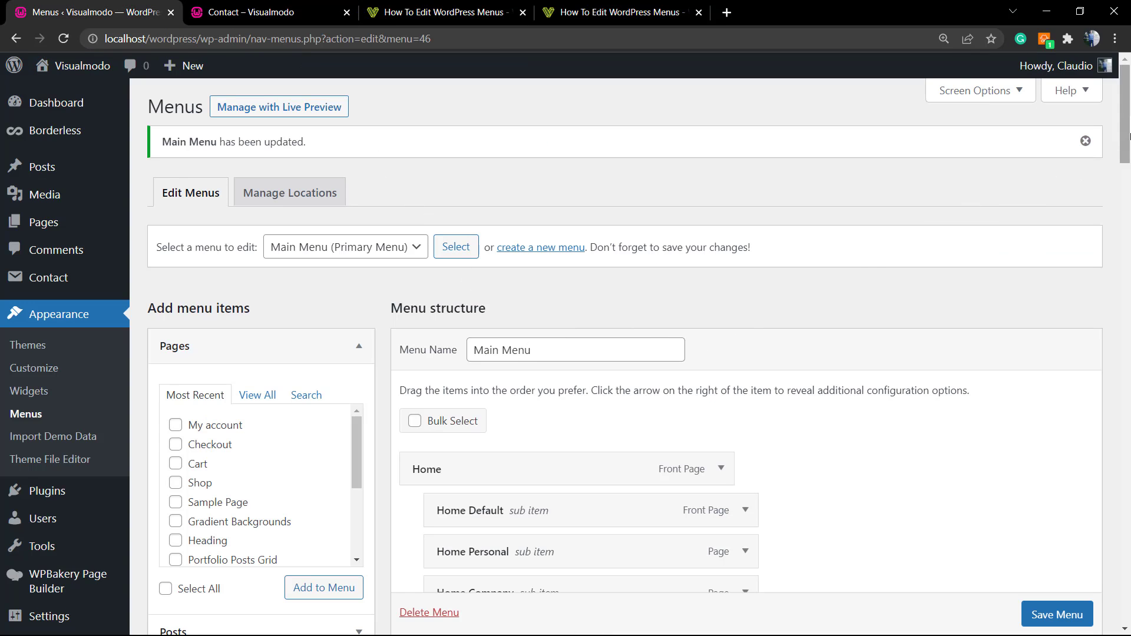
left_click_drag(1129, 137, 1127, 579)
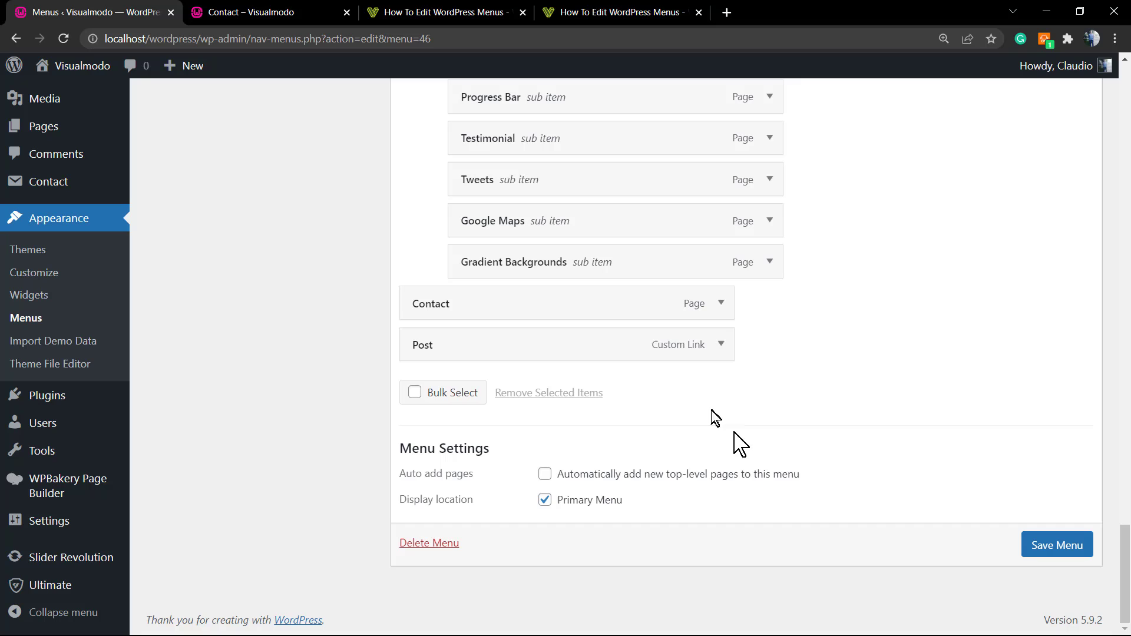
left_click(718, 346)
scroll(713, 356, "down", 2)
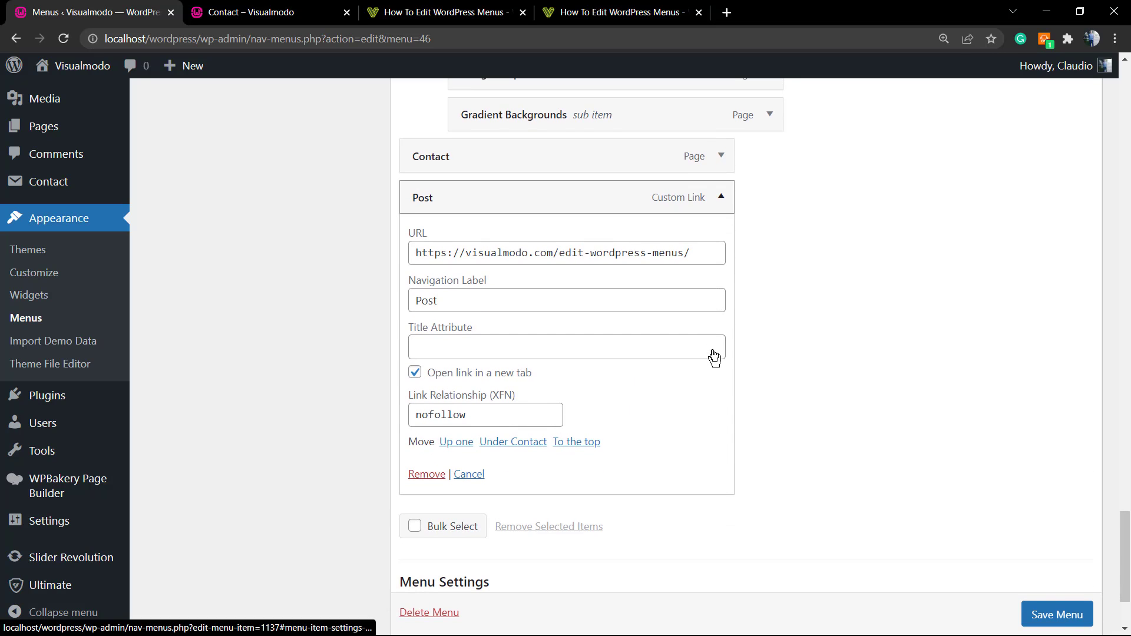
scroll(516, 312, "up", 1)
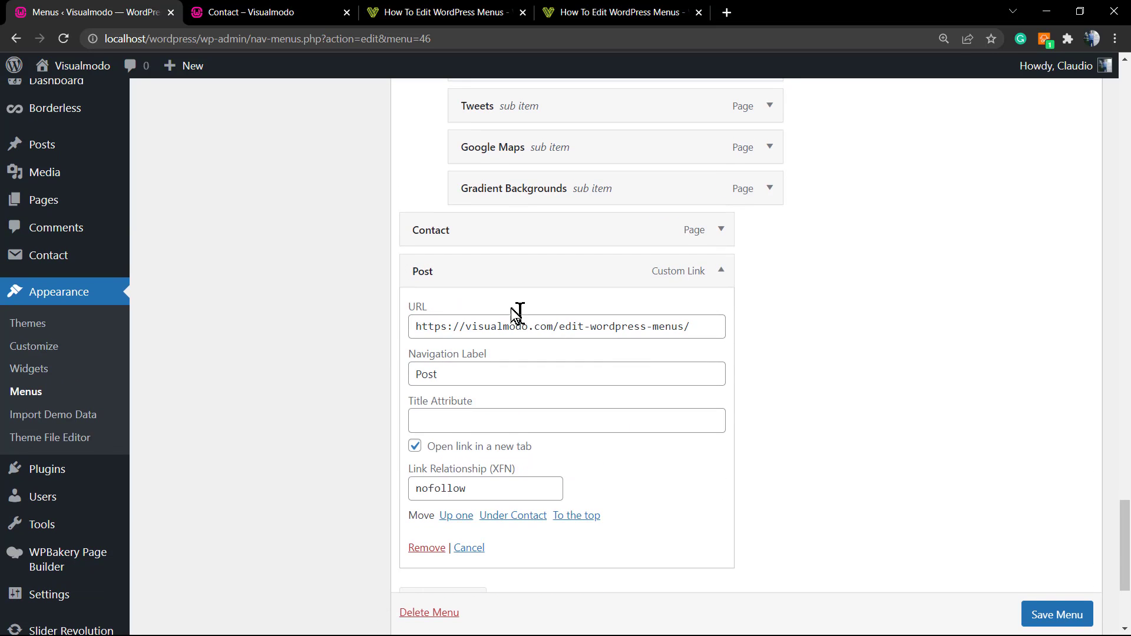
left_click_drag(517, 282, 487, 377)
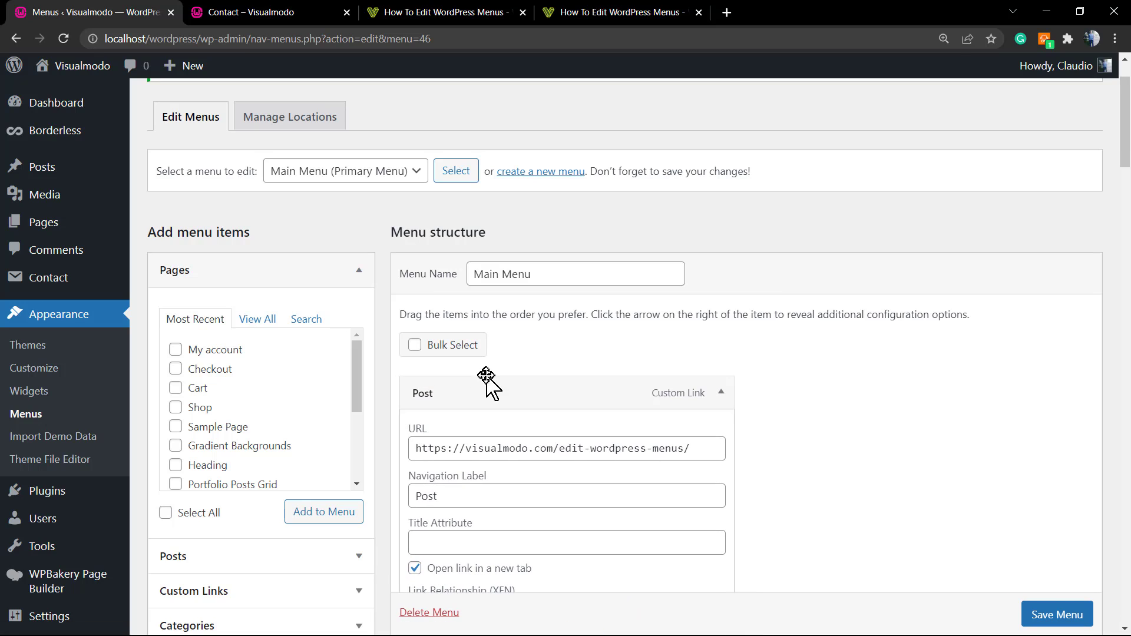
Collapse the Pages panel and expand the Custom Links panel.
left_click(281, 276)
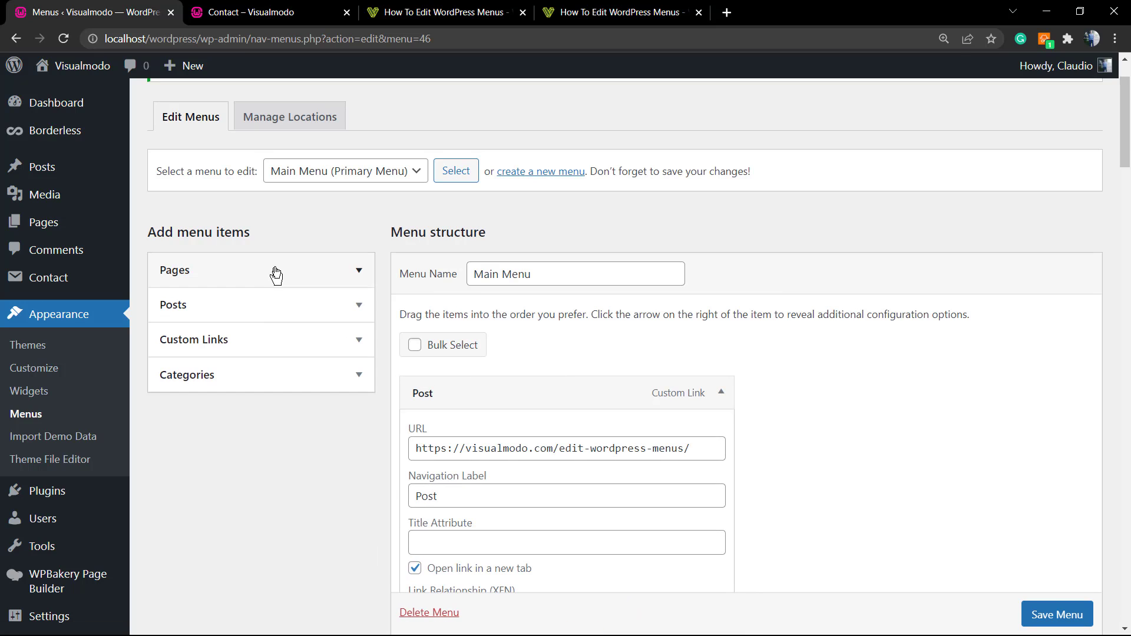
left_click(258, 350)
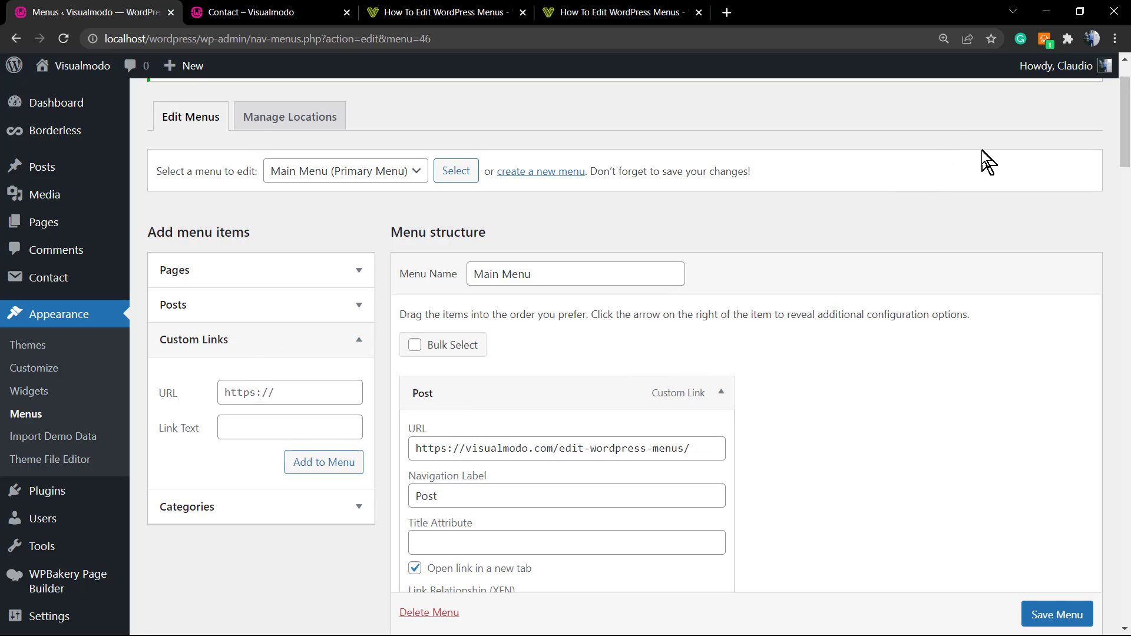
scroll(980, 151, "up", 1)
scroll(866, 182, "down", 4)
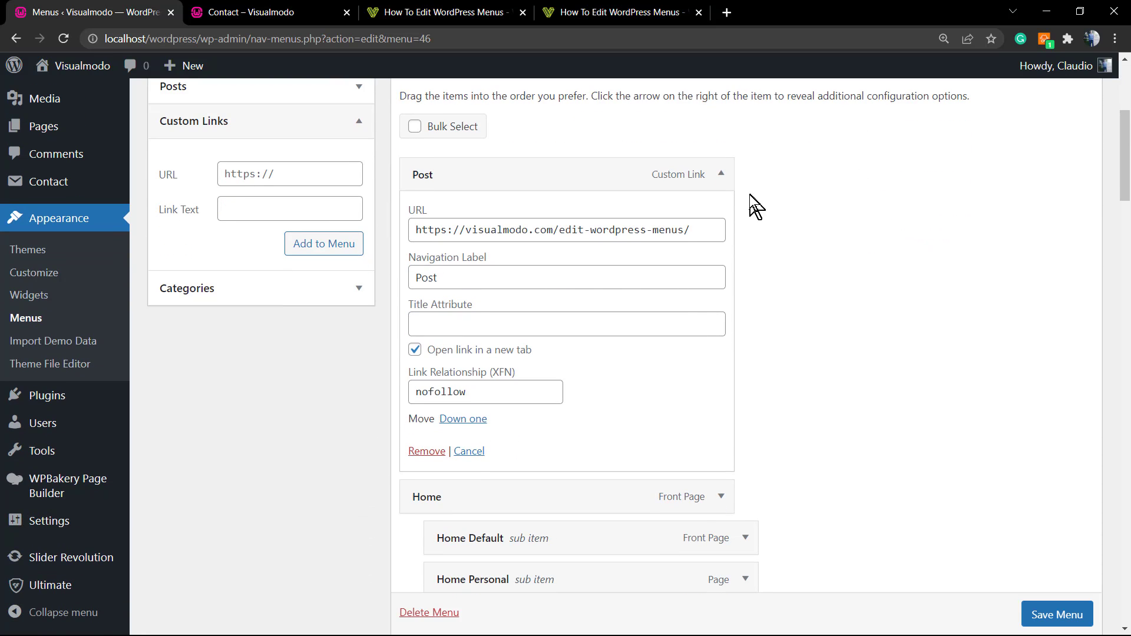